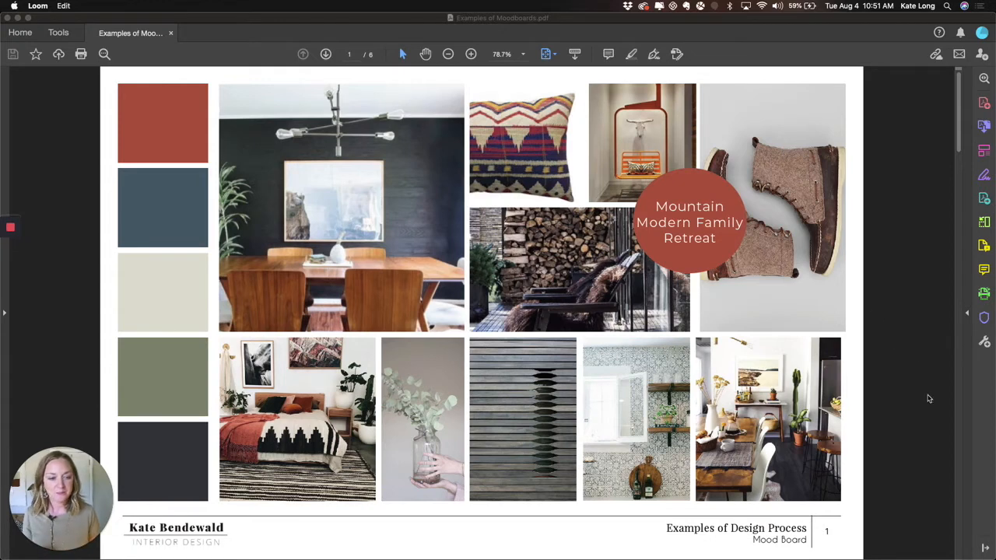
Review the example mood boards in Examples of Moodboards.pdf, comparing their colors, images and project titles
{"action": "left_click", "coordinate": [960, 196]}
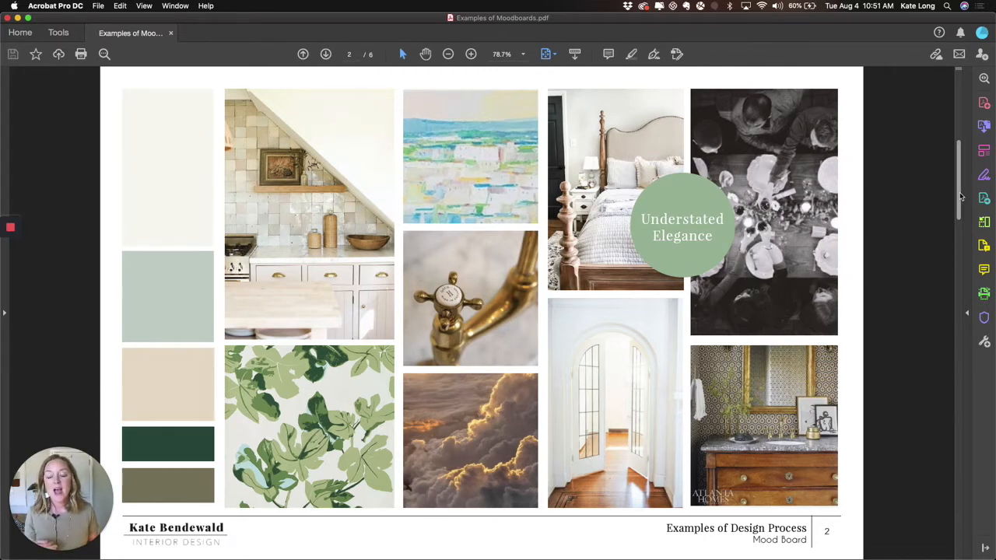
{"action": "left_click", "coordinate": [957, 129]}
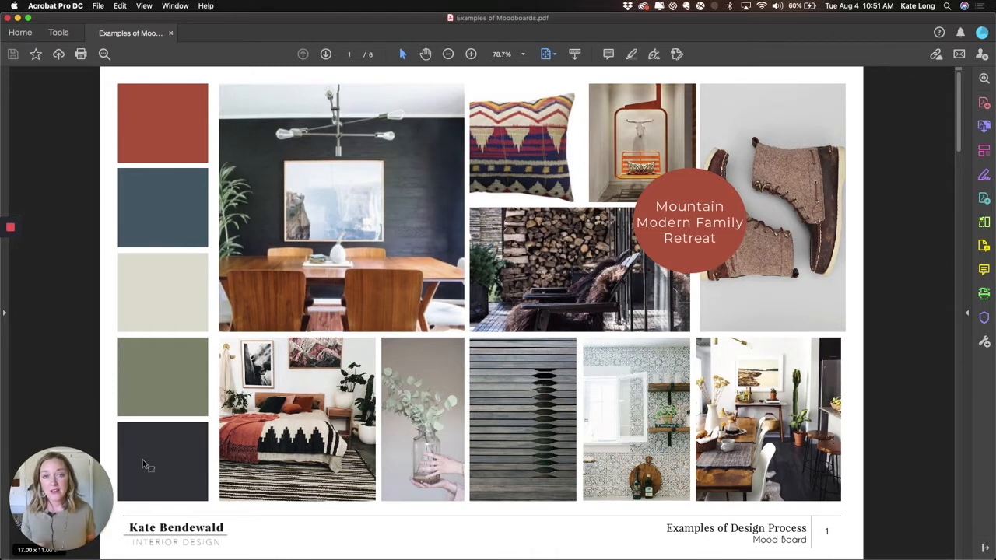
{"action": "left_click", "coordinate": [958, 166]}
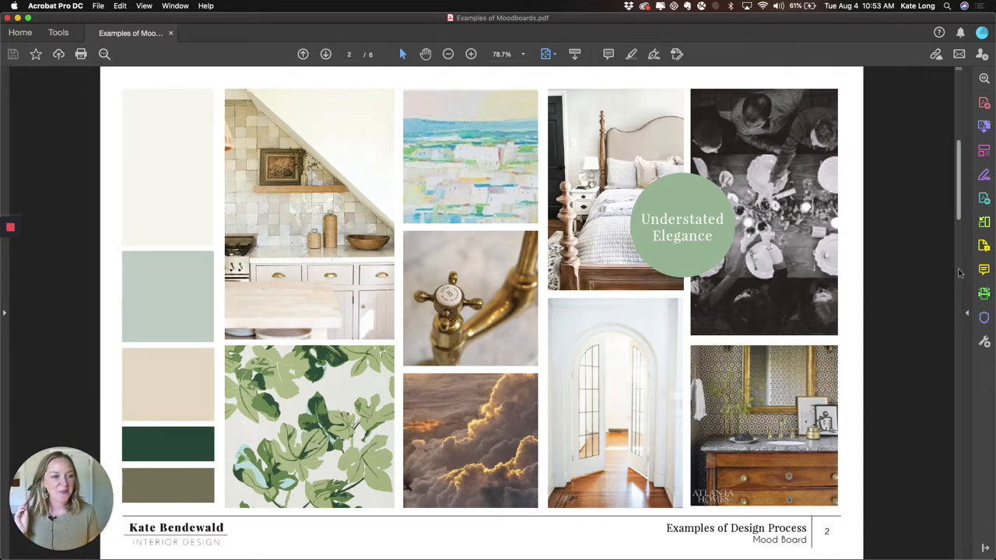
{"action": "scroll", "coordinate": [959, 273], "scroll_direction": "down", "scroll_amount": 2}
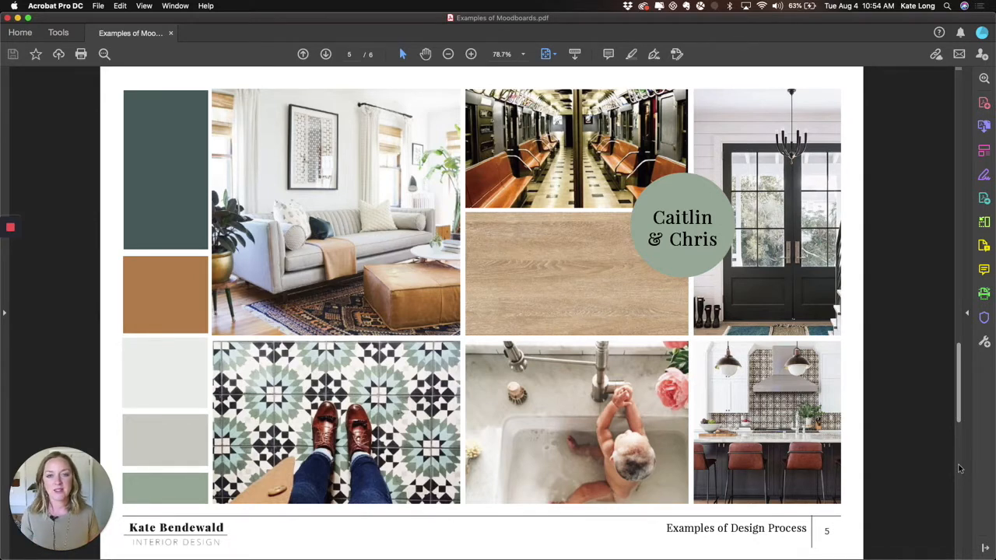
{"action": "left_click", "coordinate": [960, 506]}
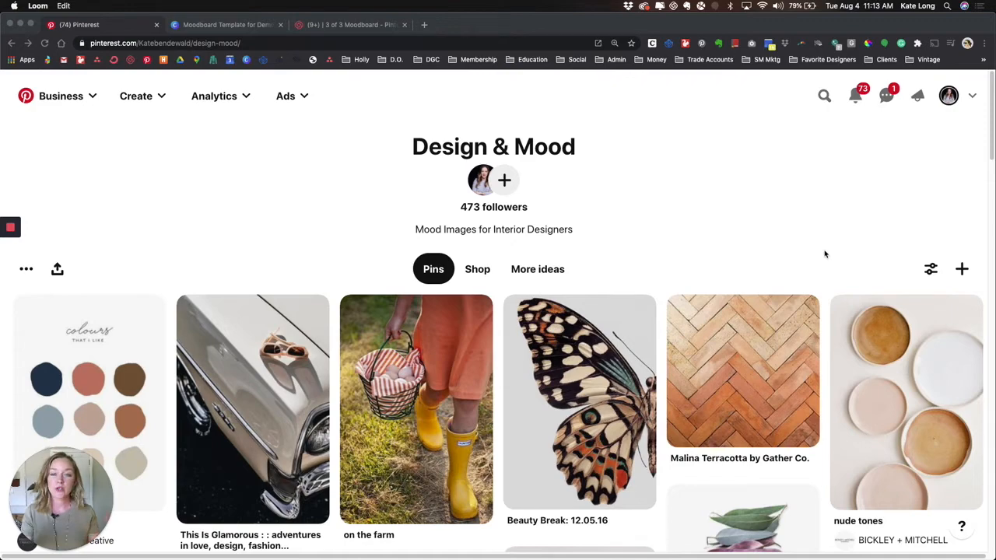
In Pinterest, find the Wallcovering pin on the Design & Mood board and open its image in a new browser tab
{"action": "scroll", "coordinate": [667, 274], "scroll_direction": "down", "scroll_amount": 5}
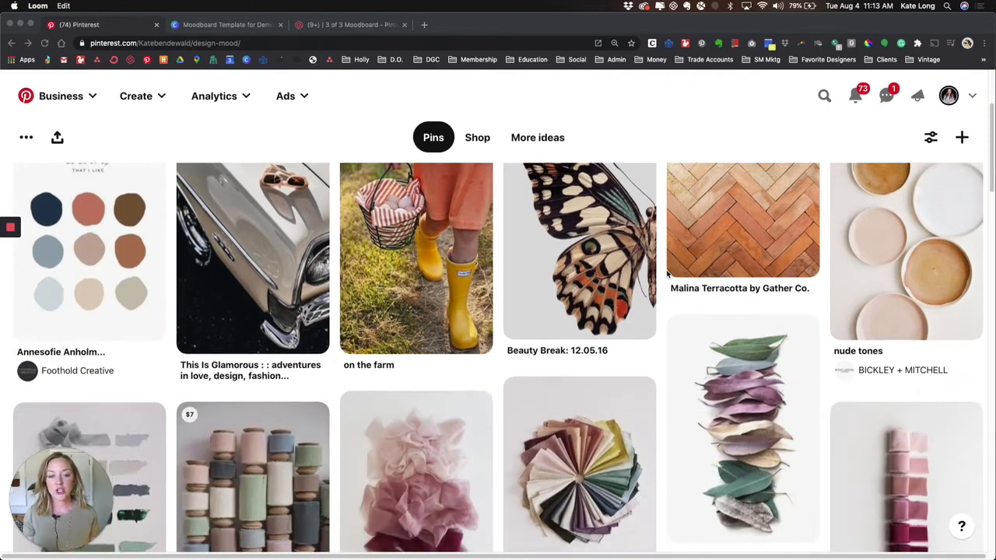
{"action": "scroll", "coordinate": [667, 274], "scroll_direction": "down", "scroll_amount": 9}
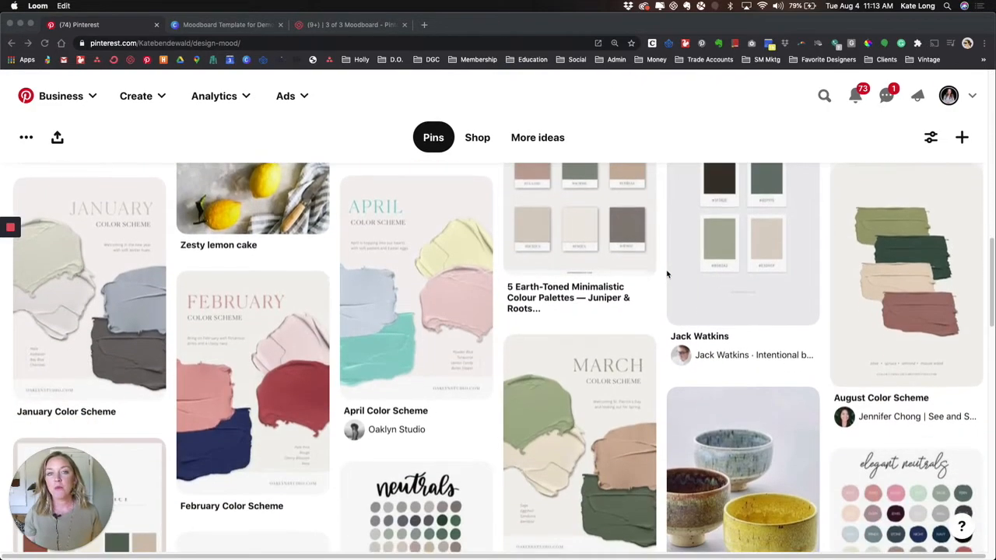
{"action": "scroll", "coordinate": [667, 274], "scroll_direction": "down", "scroll_amount": 9}
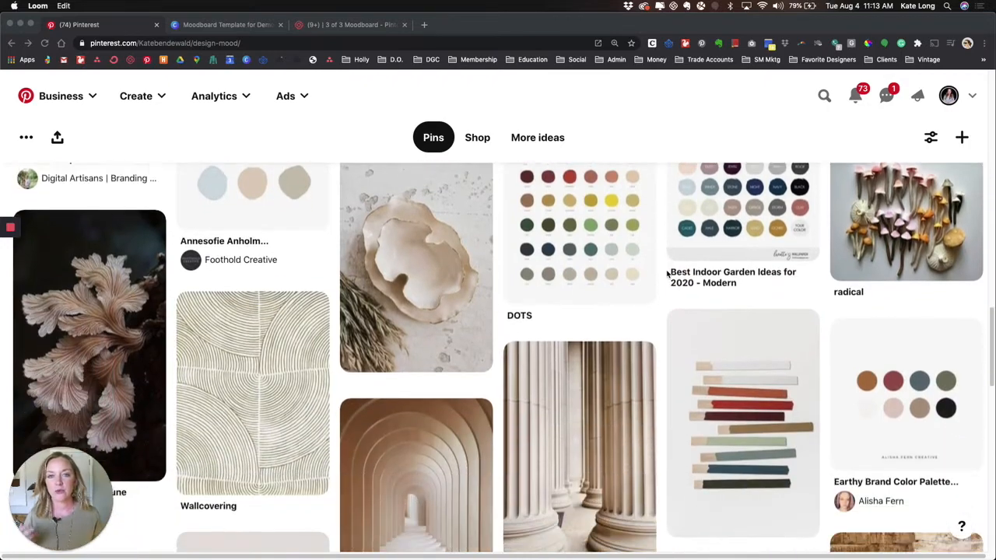
{"action": "scroll", "coordinate": [667, 274], "scroll_direction": "down", "scroll_amount": 7}
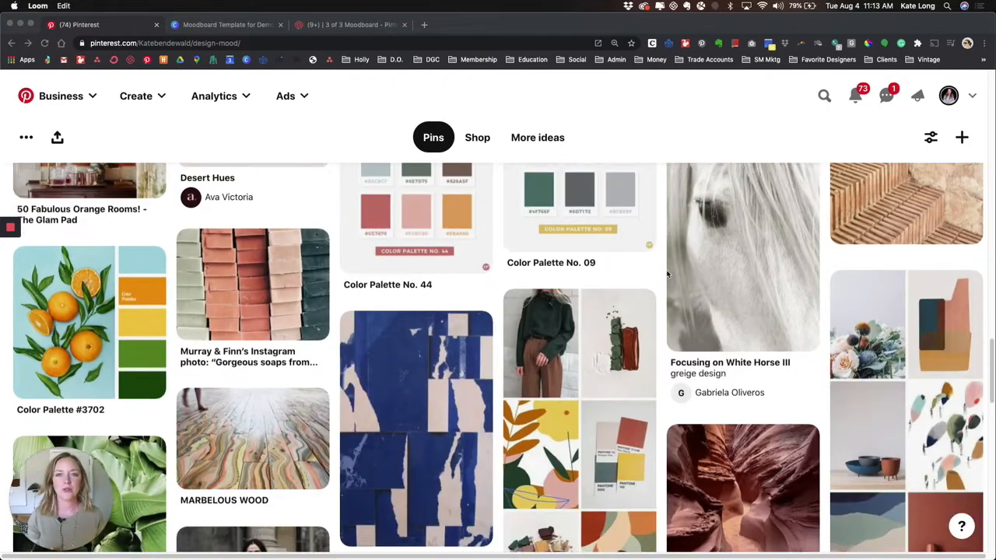
{"action": "scroll", "coordinate": [667, 274], "scroll_direction": "down", "scroll_amount": 1}
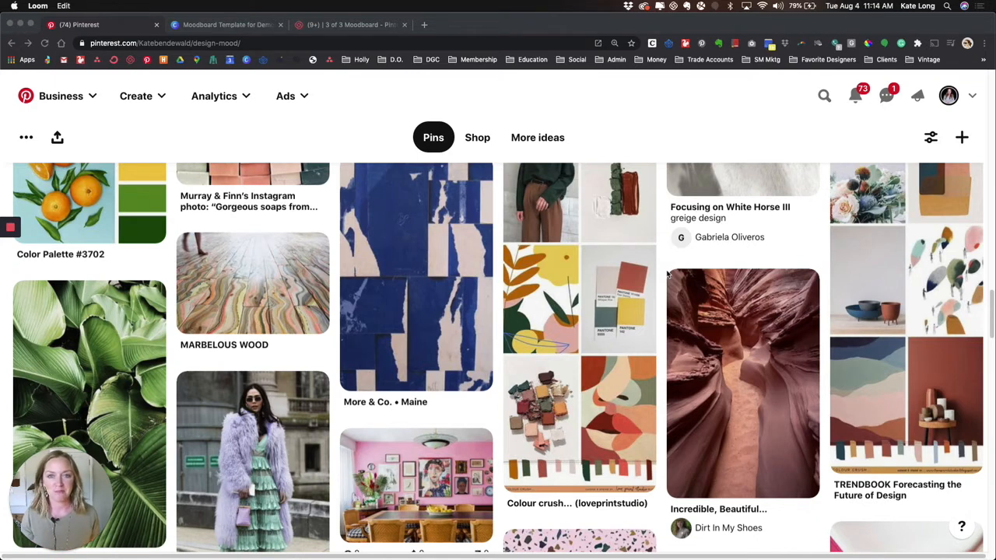
{"action": "scroll", "coordinate": [442, 389], "scroll_direction": "down", "scroll_amount": 10}
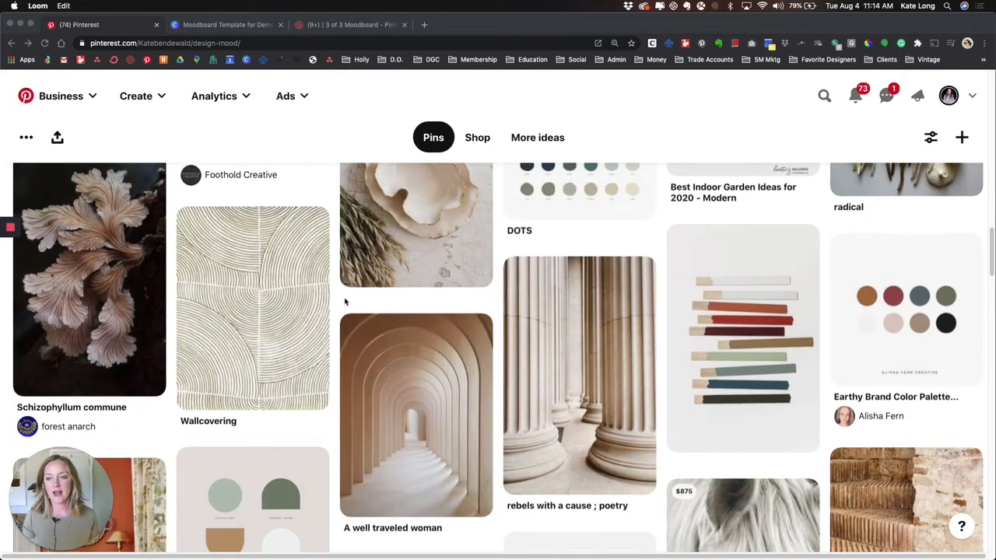
{"action": "left_click", "coordinate": [271, 301]}
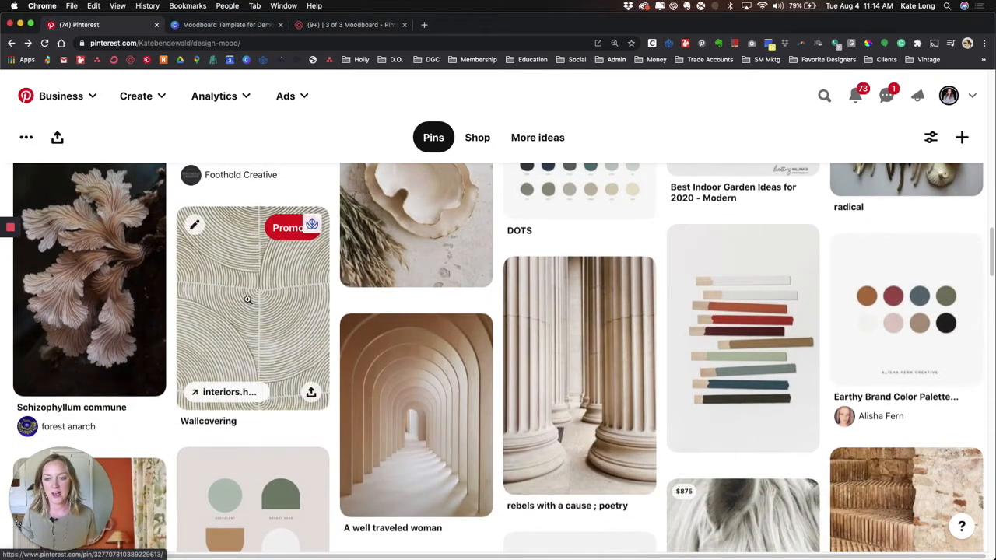
{"action": "left_click", "coordinate": [247, 299]}
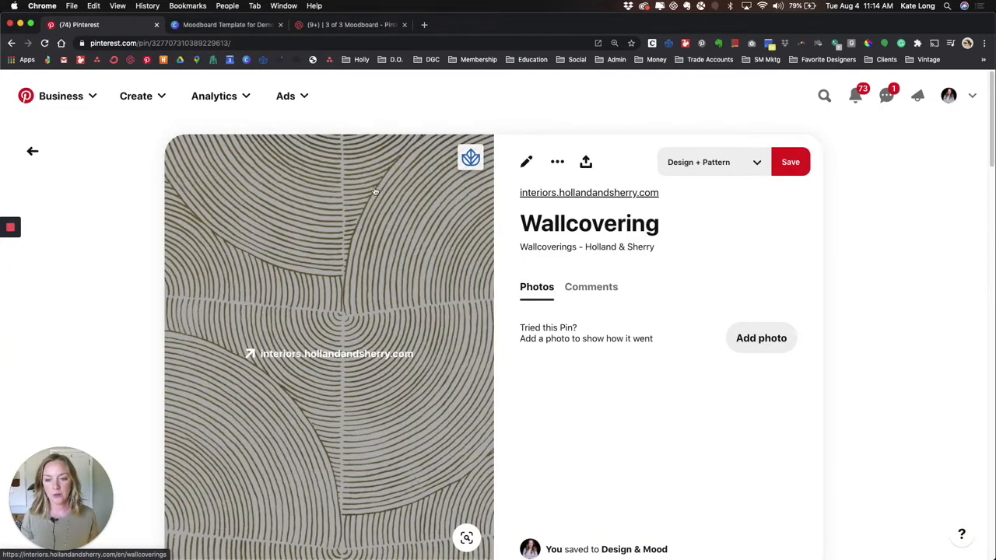
{"action": "right_click", "coordinate": [385, 186]}
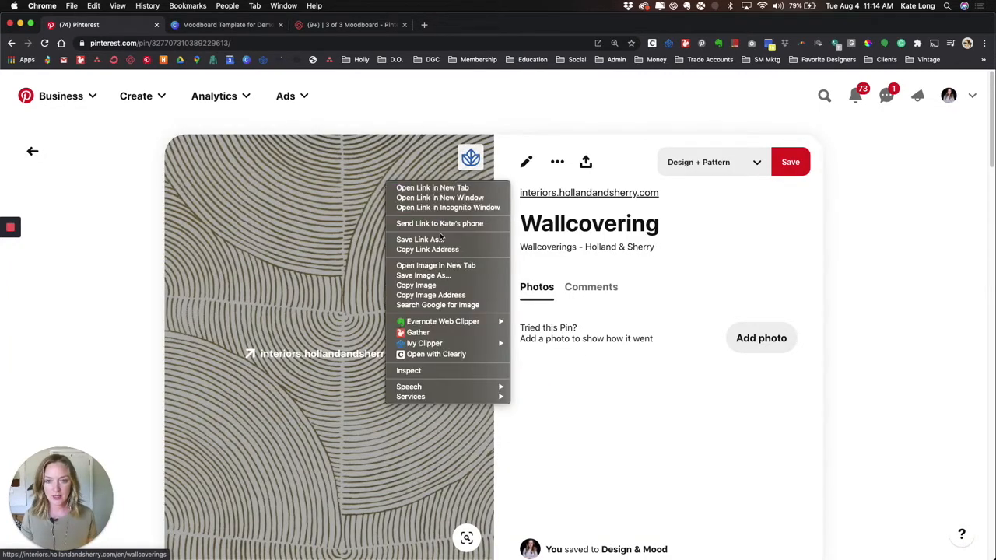
{"action": "left_click", "coordinate": [418, 267]}
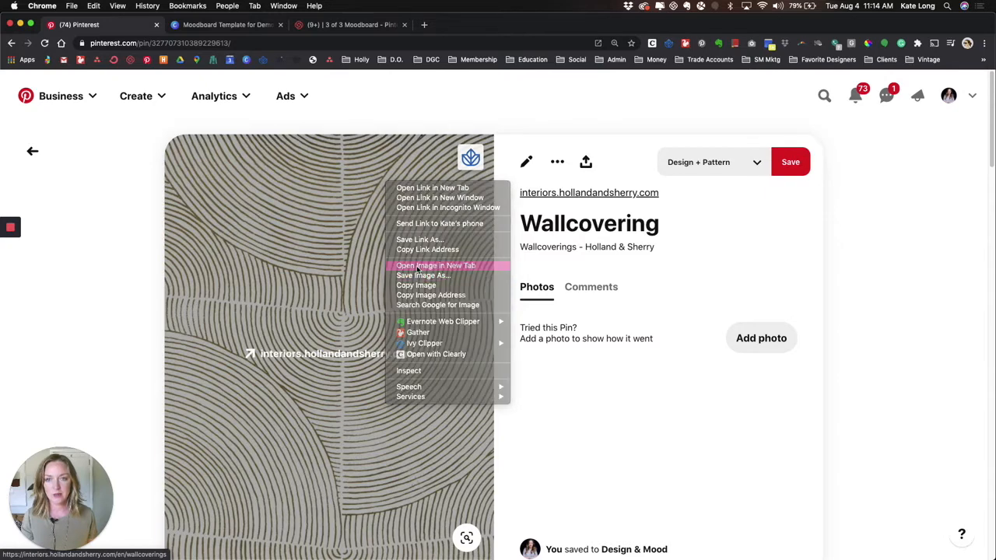
Capture a screenshot of the full wallcovering image opened in its own tab
{"action": "left_click", "coordinate": [226, 24]}
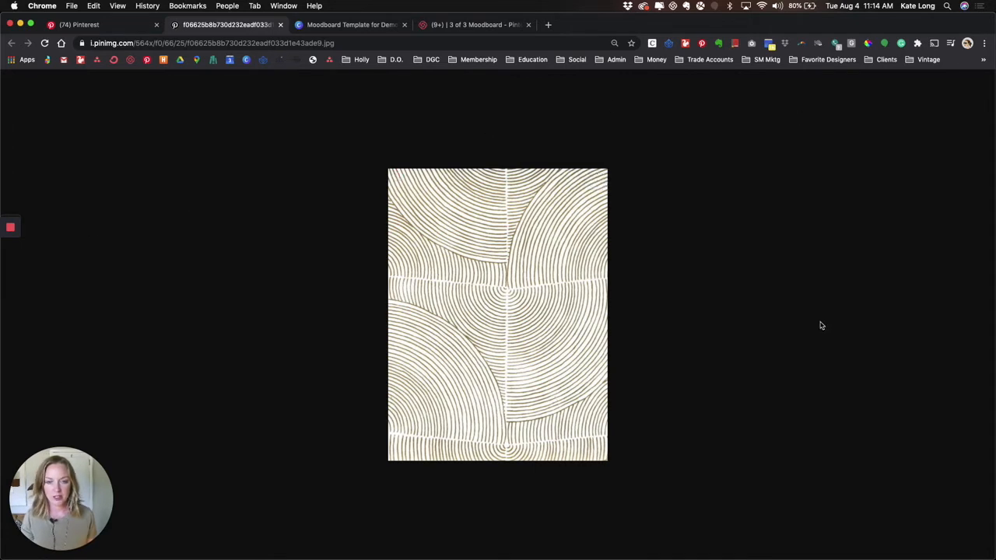
{"action": "key", "text": "super+shift+4"}
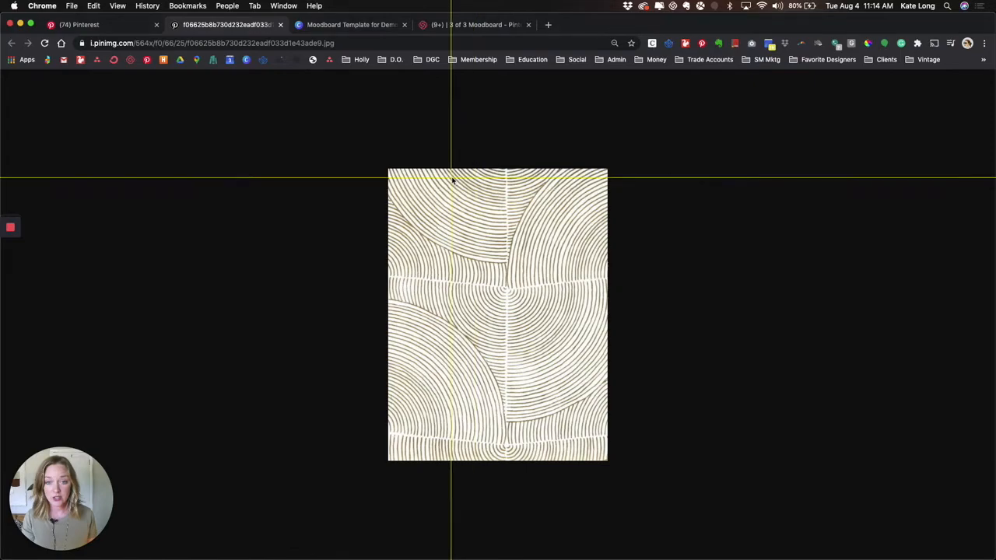
{"action": "left_click_drag", "start_coordinate": [388, 168], "coordinate": [602, 469]}
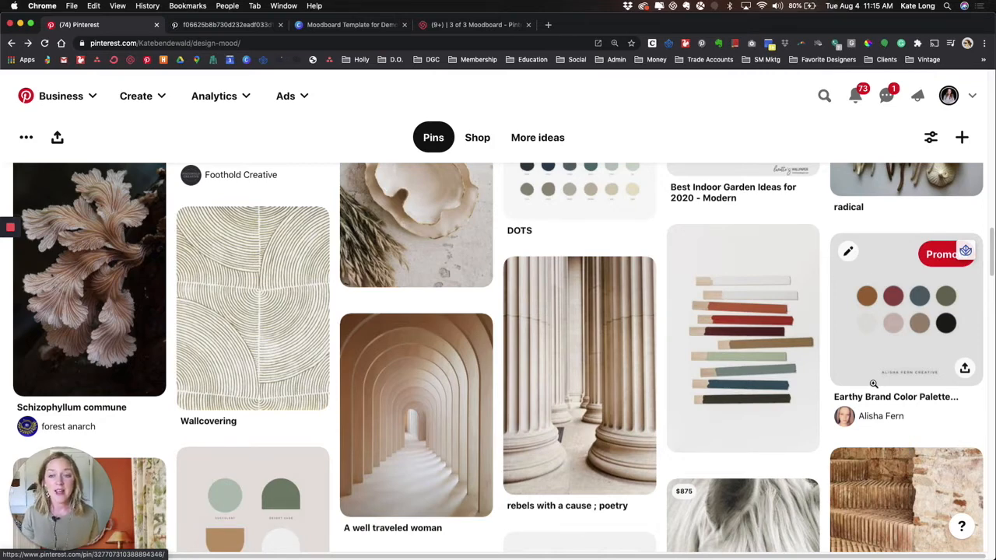
Return to the Design & Mood board and open the "colours that I like" color palette pin
{"action": "scroll", "coordinate": [576, 487], "scroll_direction": "up", "scroll_amount": 5}
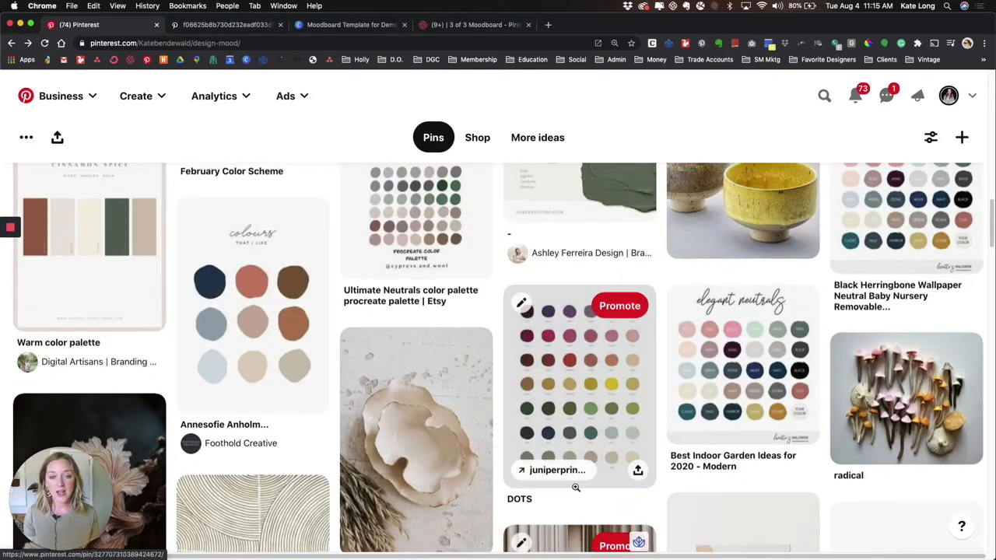
{"action": "scroll", "coordinate": [576, 487], "scroll_direction": "up", "scroll_amount": 2}
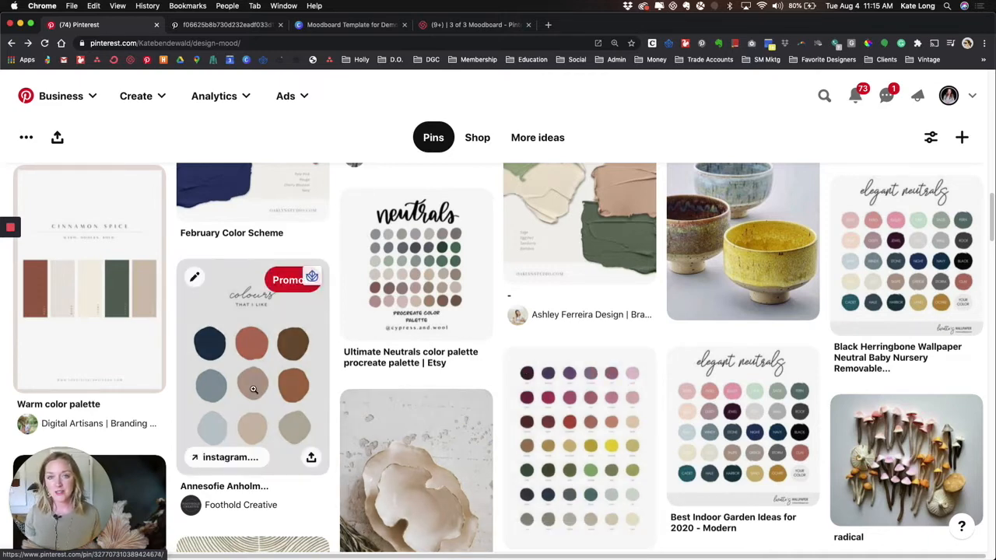
{"action": "left_click", "coordinate": [252, 389]}
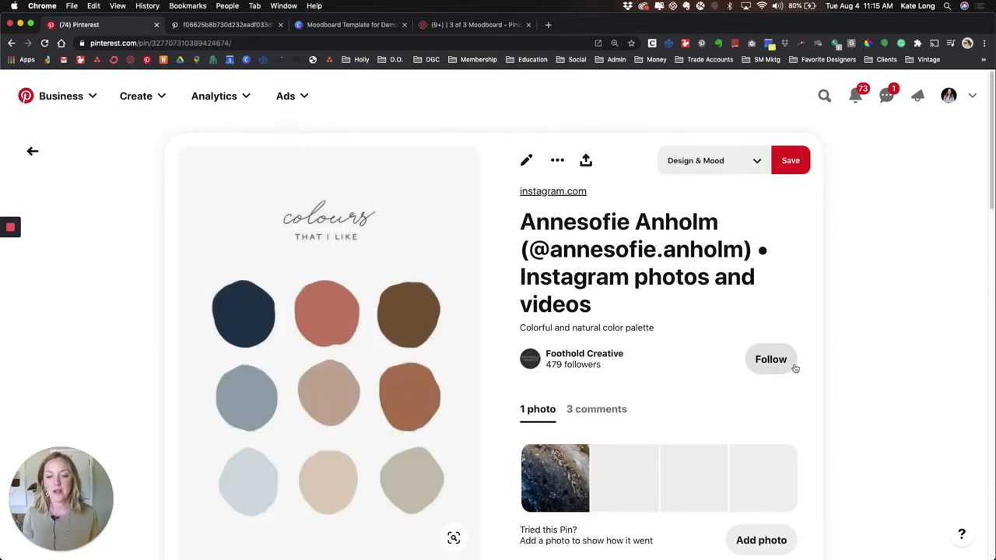
{"action": "scroll", "coordinate": [795, 368], "scroll_direction": "down", "scroll_amount": 1}
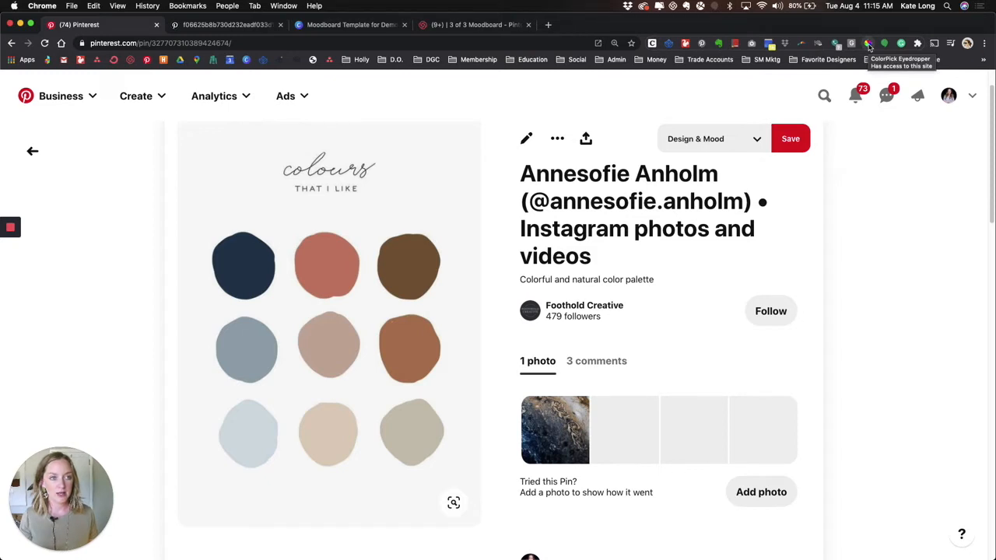
Sample the rust-brown swatch in the palette with ColorPick Eyedropper and copy its hex code
{"action": "left_click", "coordinate": [869, 47]}
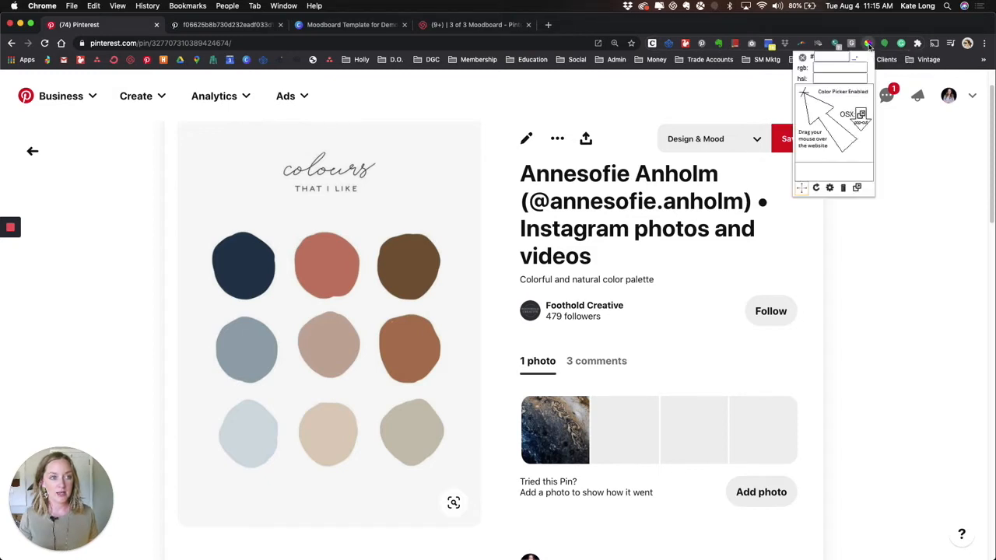
{"action": "left_click", "coordinate": [397, 345]}
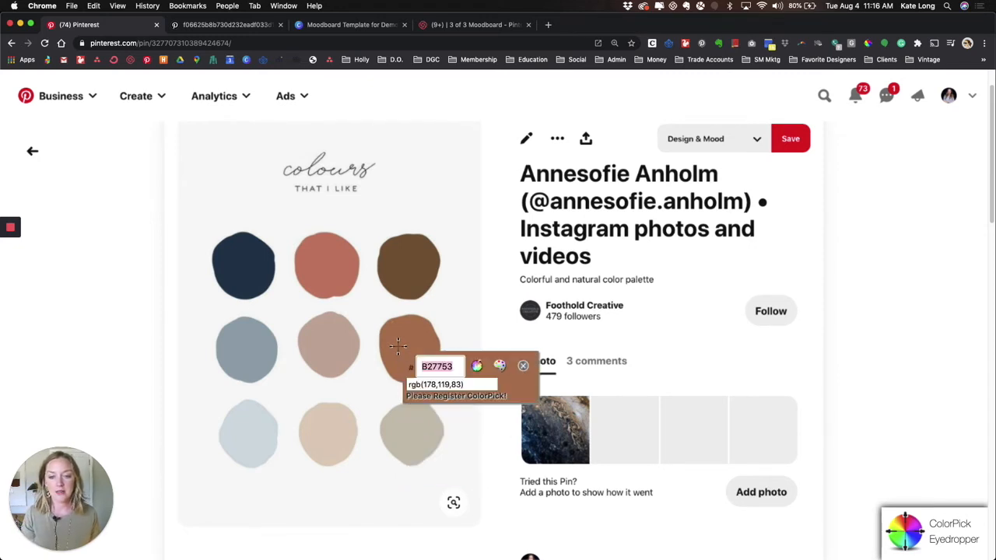
{"action": "left_click", "coordinate": [437, 370]}
{"action": "double_click", "coordinate": [437, 371]}
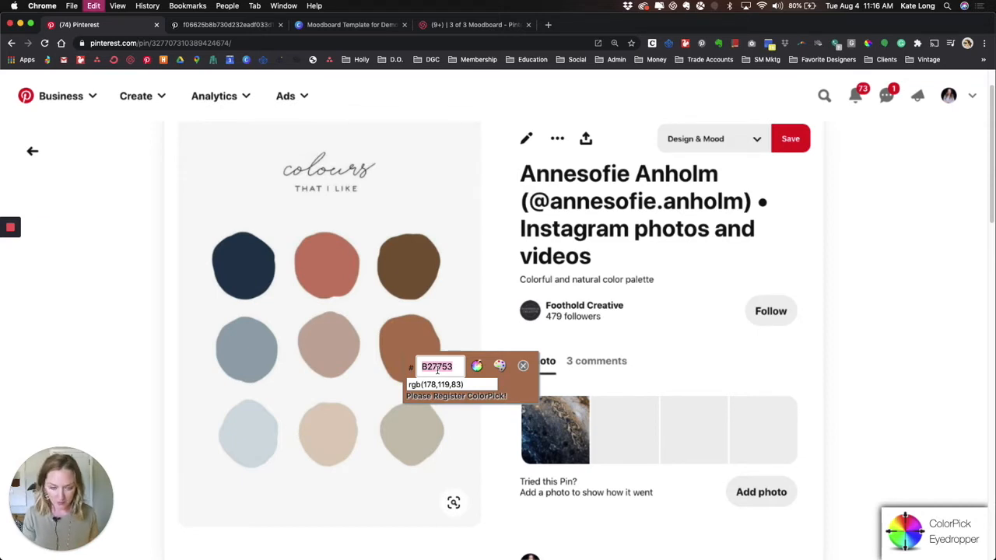
{"action": "key", "text": "Tab"}
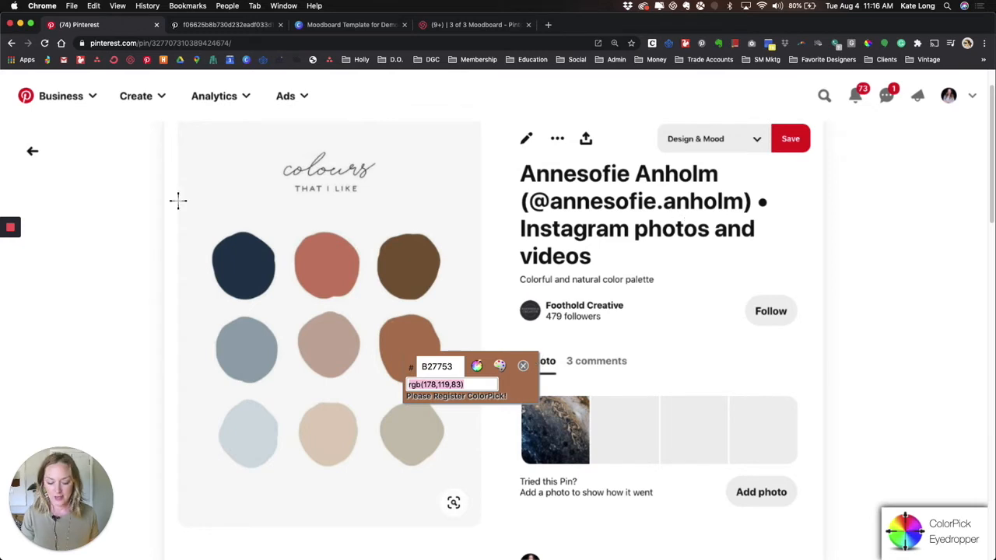
{"action": "key", "text": "Escape"}
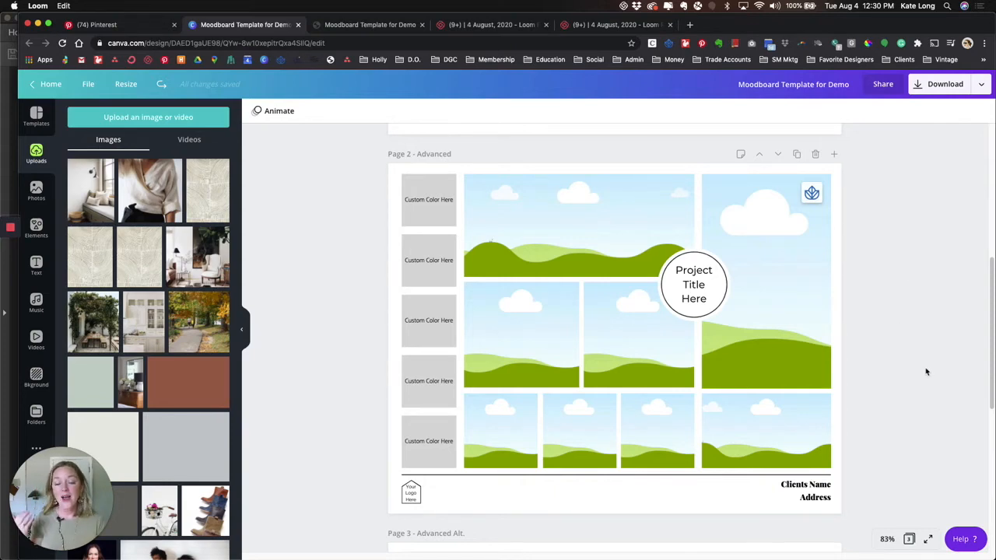
In Canva's Moodboard Template for Demo, recolor the second custom color block on Page 2 - Advanced to muted green #718f86
{"action": "scroll", "coordinate": [926, 372], "scroll_direction": "up", "scroll_amount": 5}
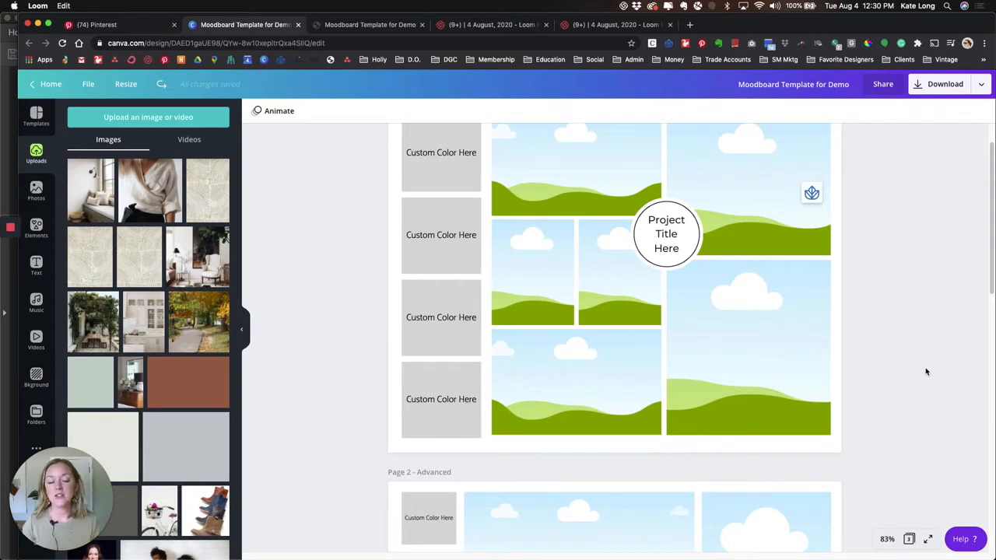
{"action": "scroll", "coordinate": [771, 414], "scroll_direction": "down", "scroll_amount": 5}
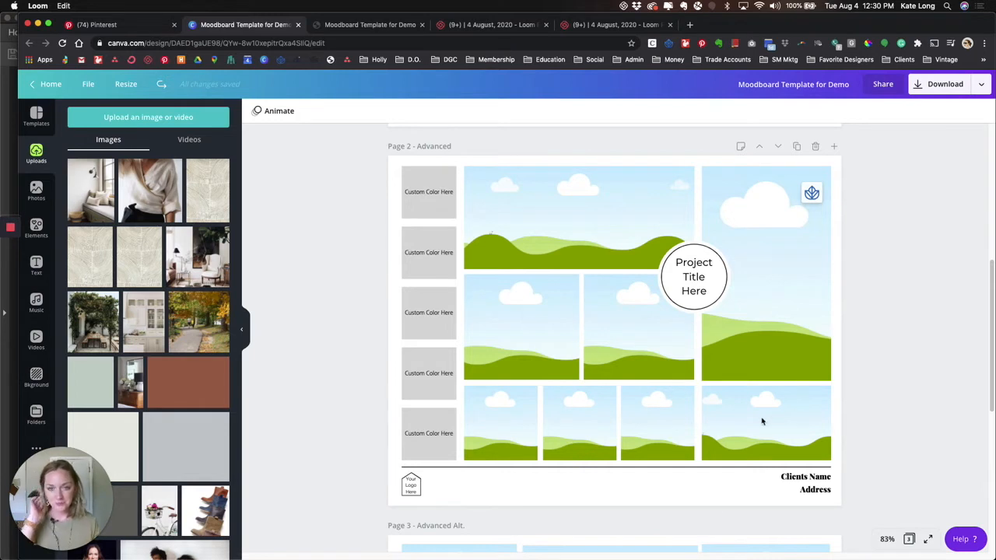
{"action": "mouse_move", "coordinate": [730, 559]}
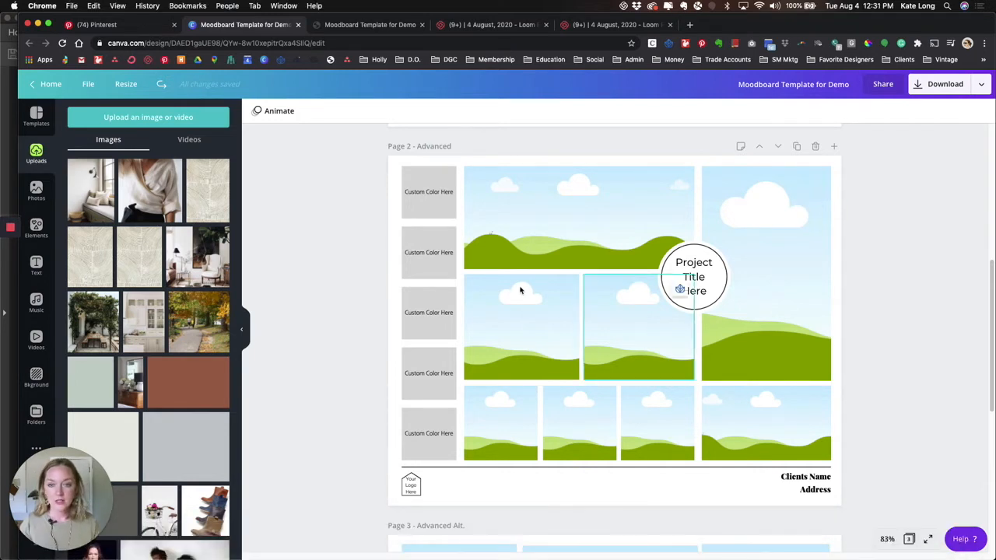
{"action": "left_click", "coordinate": [412, 214]}
{"action": "left_click", "coordinate": [418, 271]}
{"action": "left_click", "coordinate": [256, 113]}
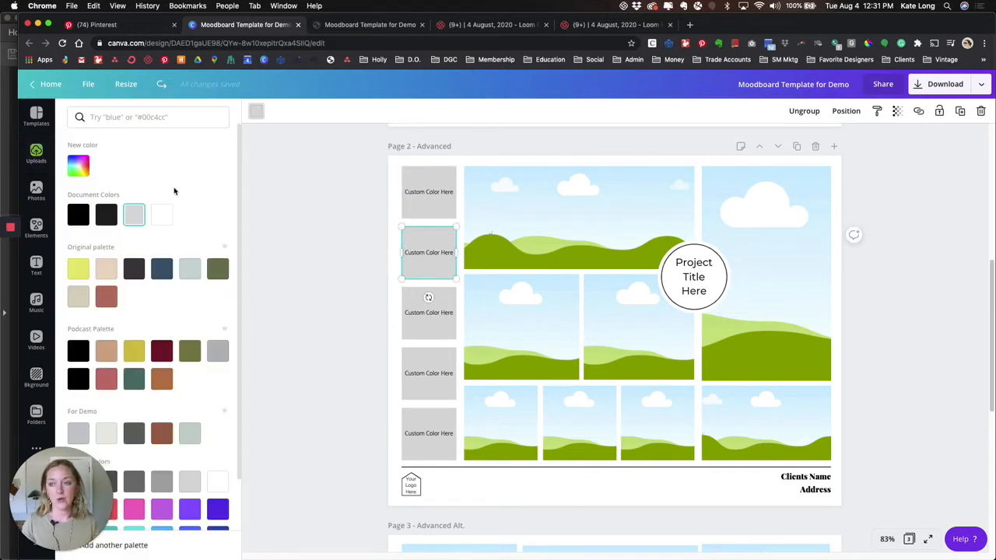
{"action": "left_click", "coordinate": [79, 167]}
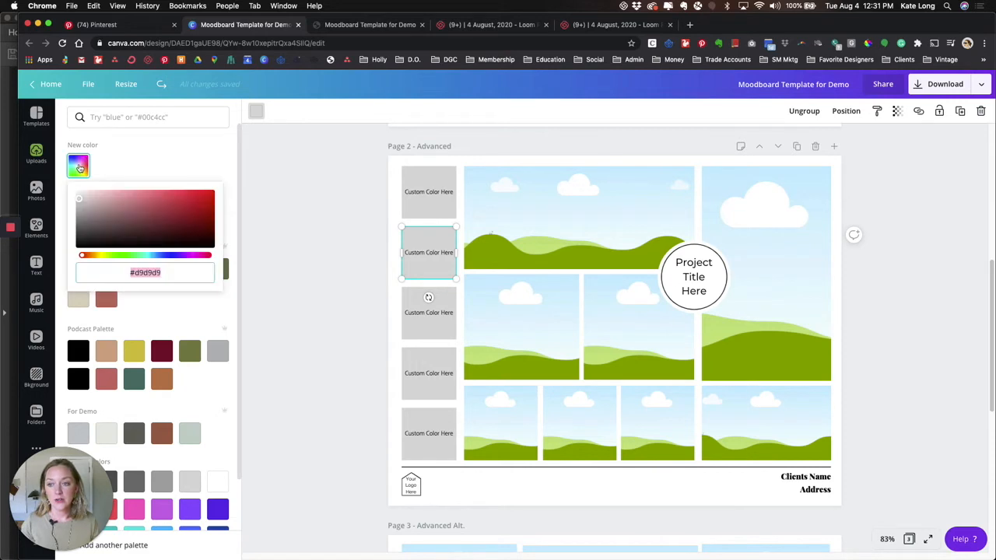
{"action": "left_click_drag", "start_coordinate": [80, 197], "coordinate": [109, 215]}
{"action": "left_click_drag", "start_coordinate": [82, 255], "coordinate": [140, 237]}
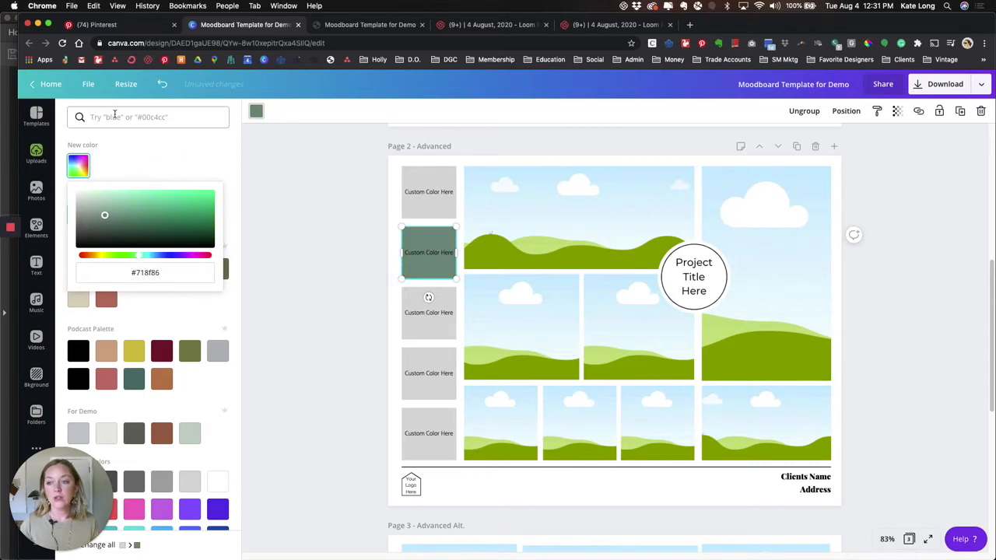
Look over the saved color palettes and undo the green recolor of the second custom color block on Page 2 - Advanced
{"action": "left_click", "coordinate": [114, 115]}
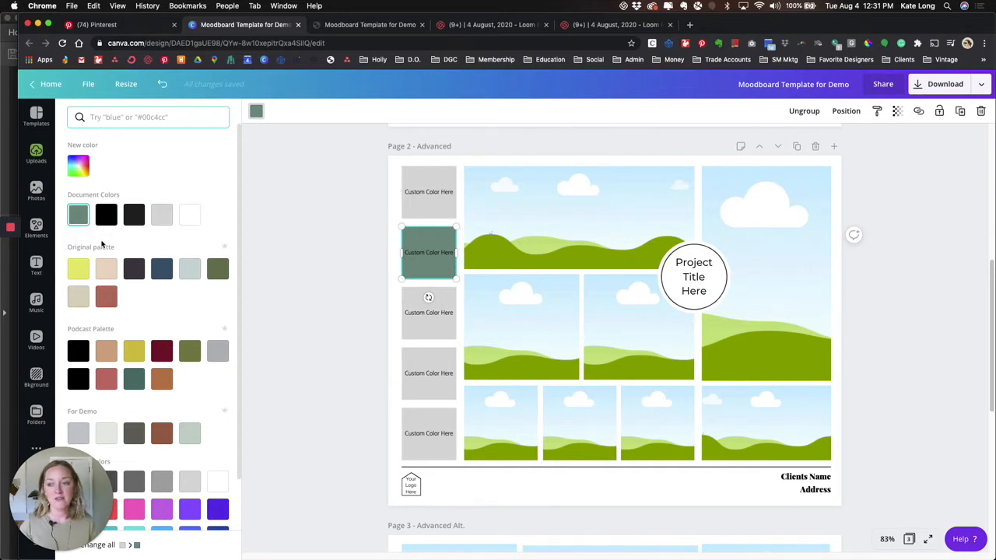
{"action": "scroll", "coordinate": [115, 271], "scroll_direction": "down", "scroll_amount": 2}
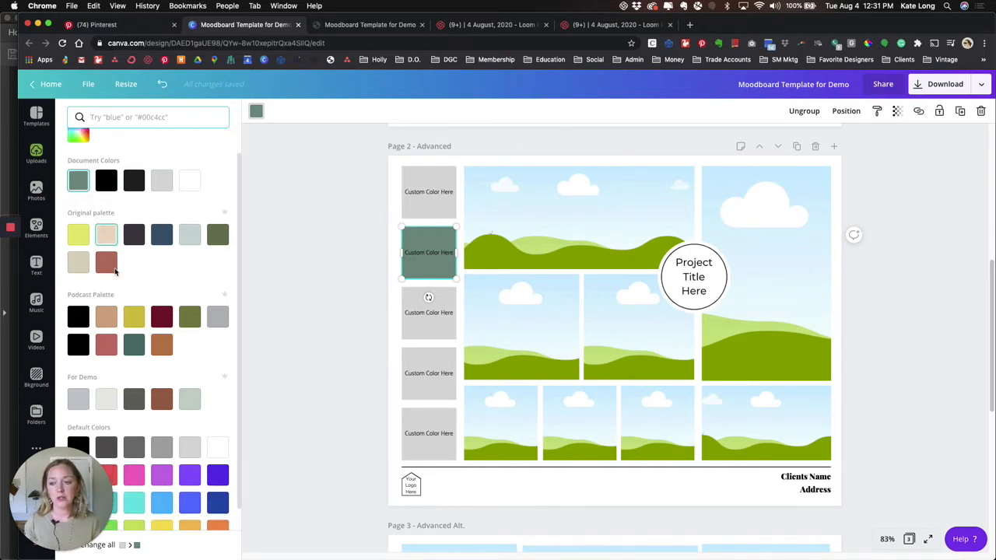
{"action": "scroll", "coordinate": [115, 271], "scroll_direction": "up", "scroll_amount": 2}
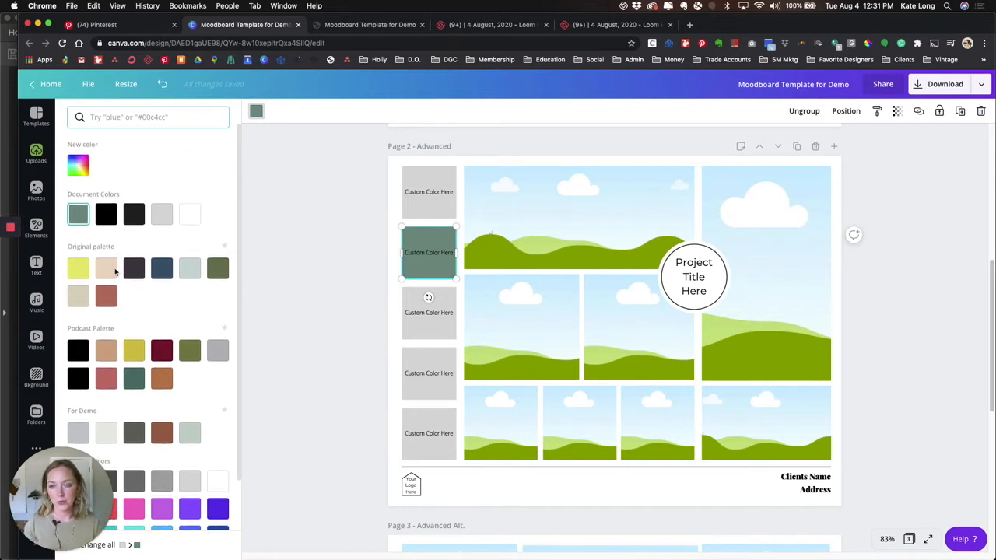
{"action": "key", "text": "super+z"}
{"action": "key", "text": "super+z"}
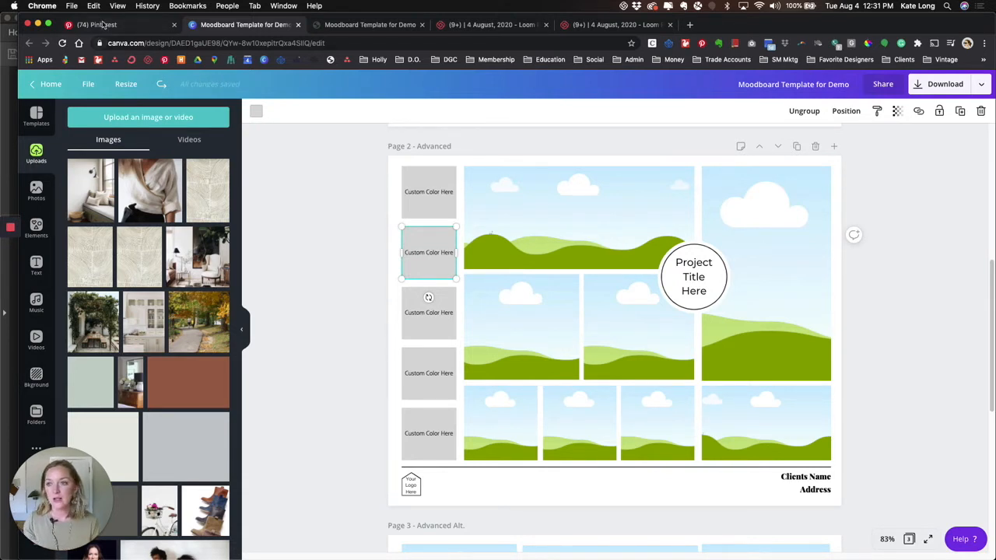
Switch to Pinterest, sample the rust-brown swatch in the "colours that I like" pin with ColorPick Eyedropper and copy its hex code
{"action": "left_click", "coordinate": [99, 24]}
{"action": "left_click", "coordinate": [871, 43]}
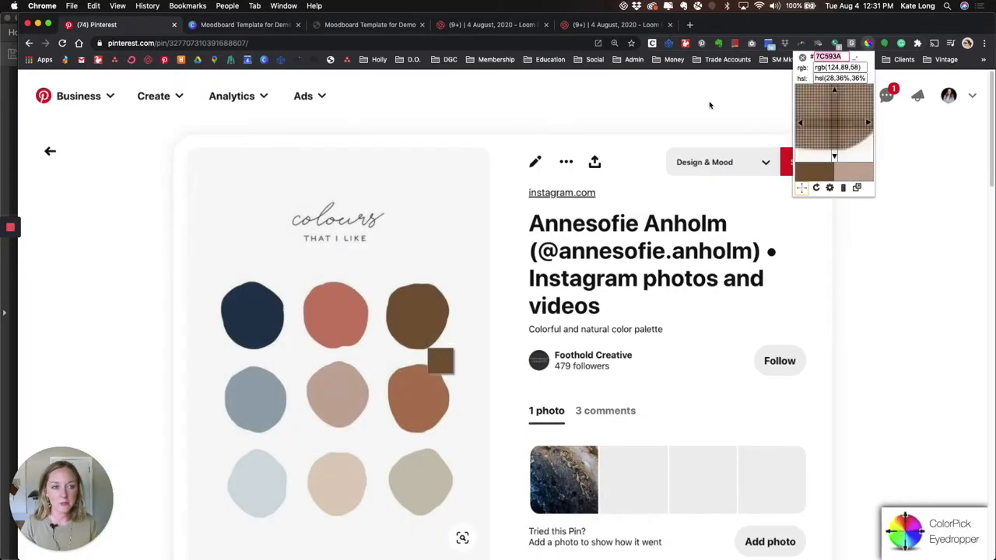
{"action": "left_click", "coordinate": [414, 398]}
{"action": "key", "text": "super+c"}
{"action": "left_click", "coordinate": [463, 380]}
{"action": "key", "text": "Escape"}
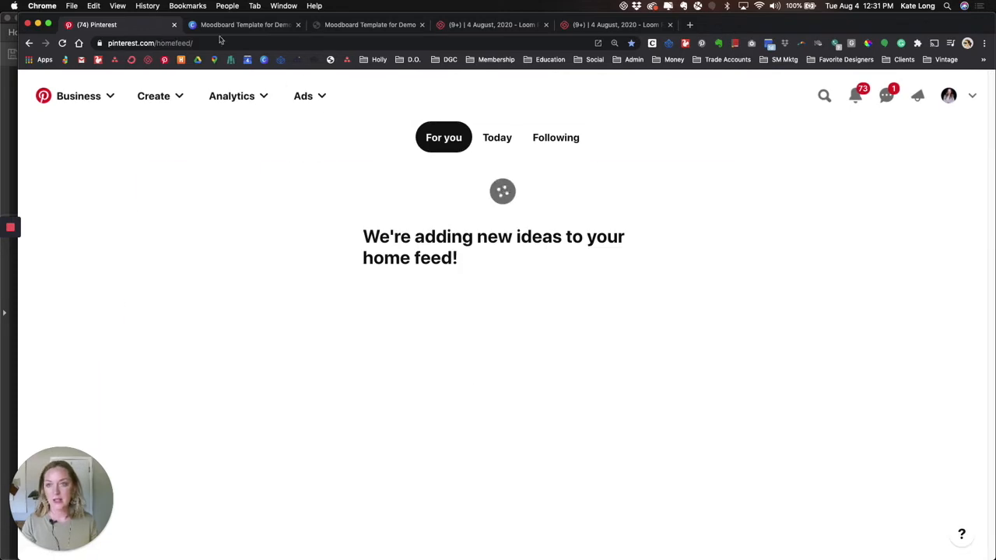
Switch to the Canva moodboard and recolor the first custom color block on Page 2 - Advanced to rust brown B27753
{"action": "key", "text": "ctrl+Tab"}
{"action": "left_click", "coordinate": [425, 215]}
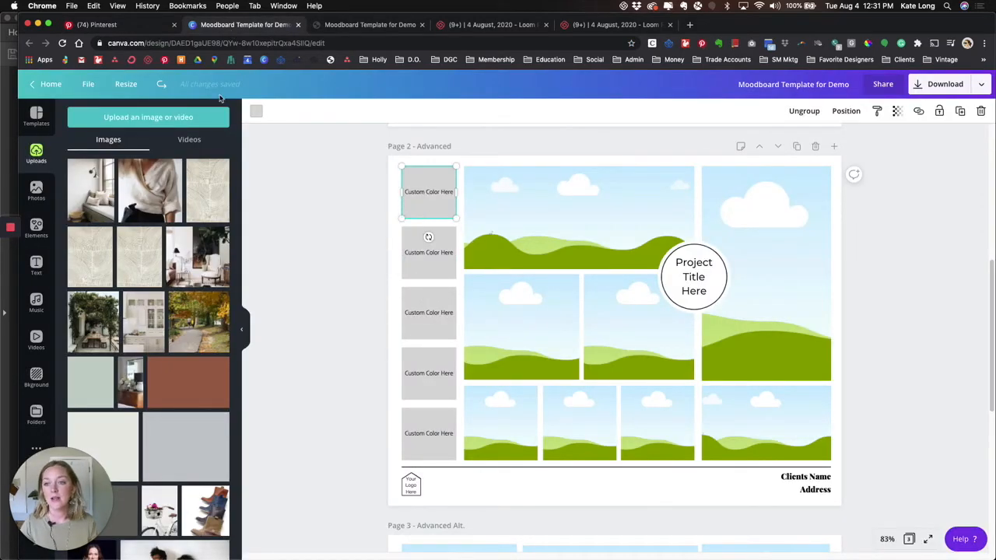
{"action": "left_click", "coordinate": [257, 110]}
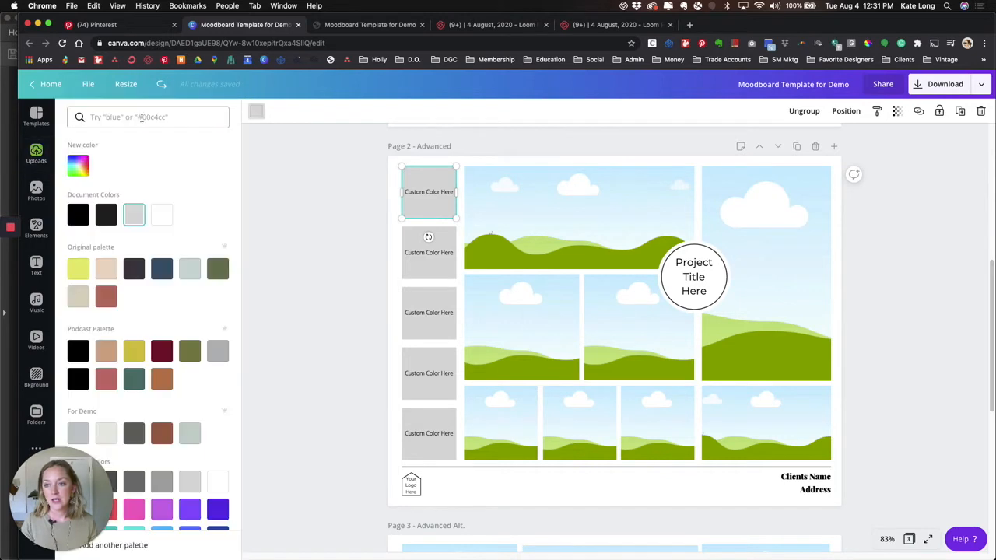
{"action": "key", "text": "super+v"}
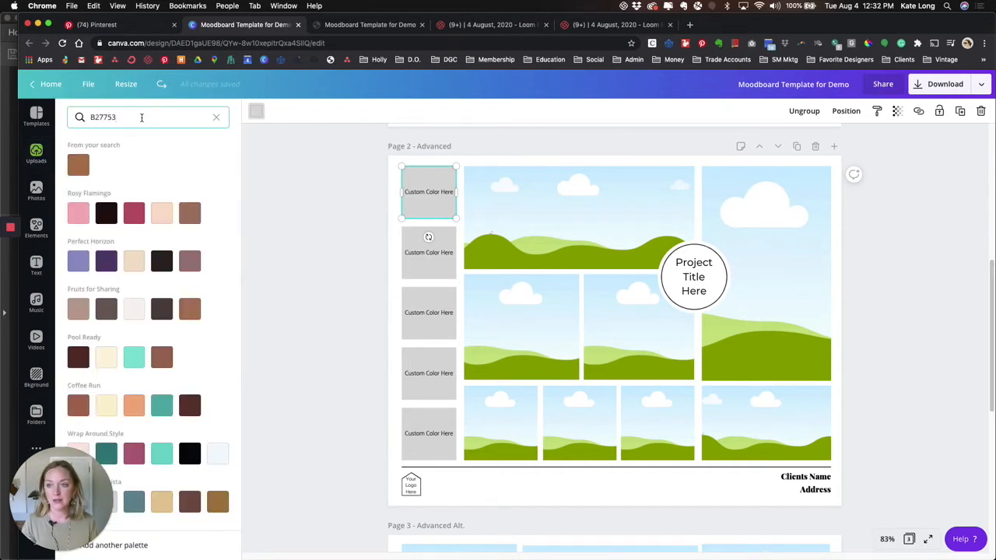
{"action": "left_click", "coordinate": [78, 165]}
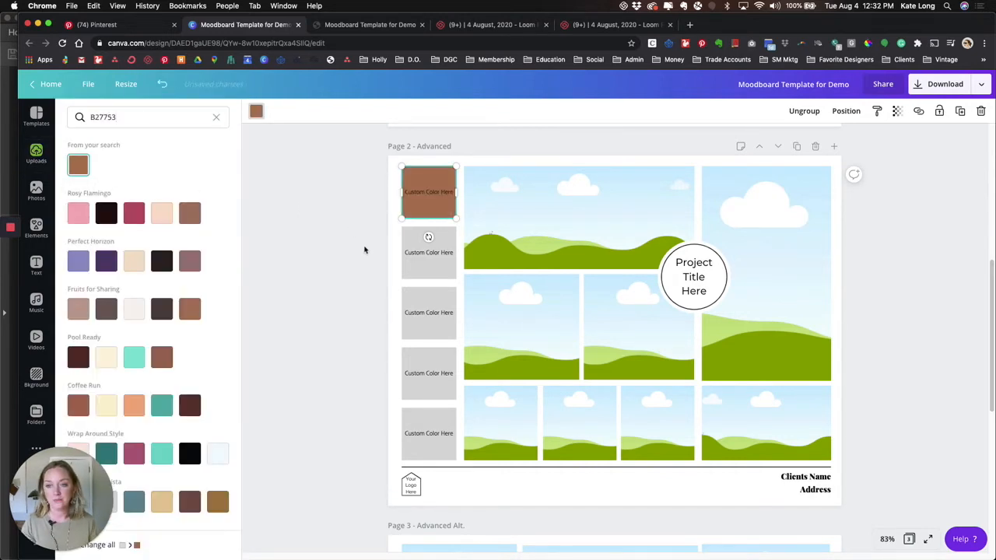
{"action": "key", "text": "Escape"}
Using the For Demo palette, recolor the second custom color block to light blue-grey and the third to dark grey
{"action": "left_click", "coordinate": [418, 269]}
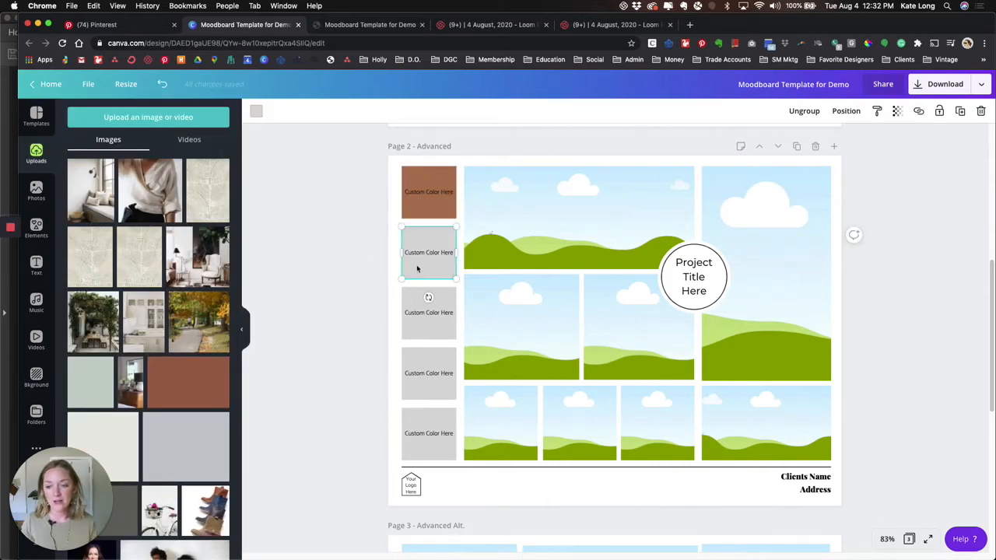
{"action": "left_click", "coordinate": [256, 111]}
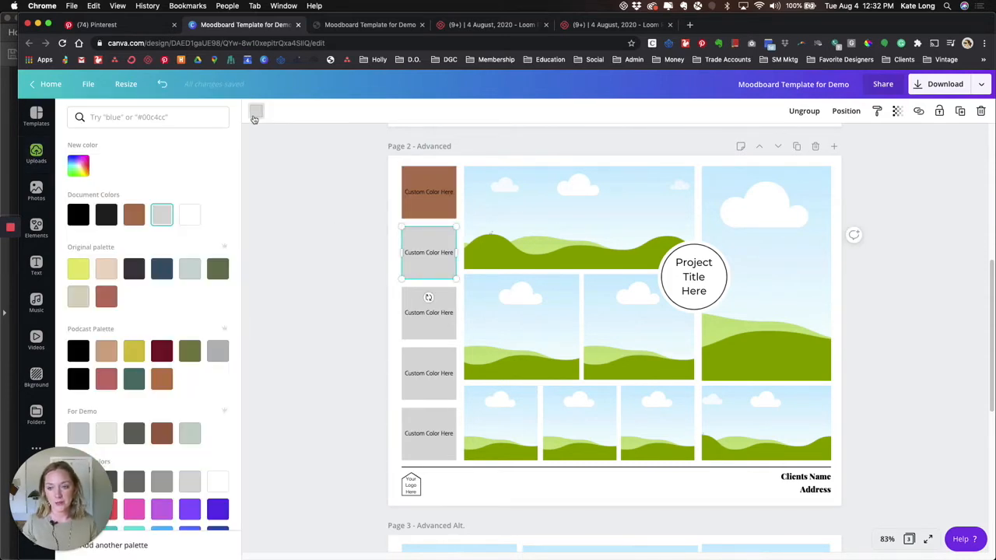
{"action": "left_click", "coordinate": [78, 433]}
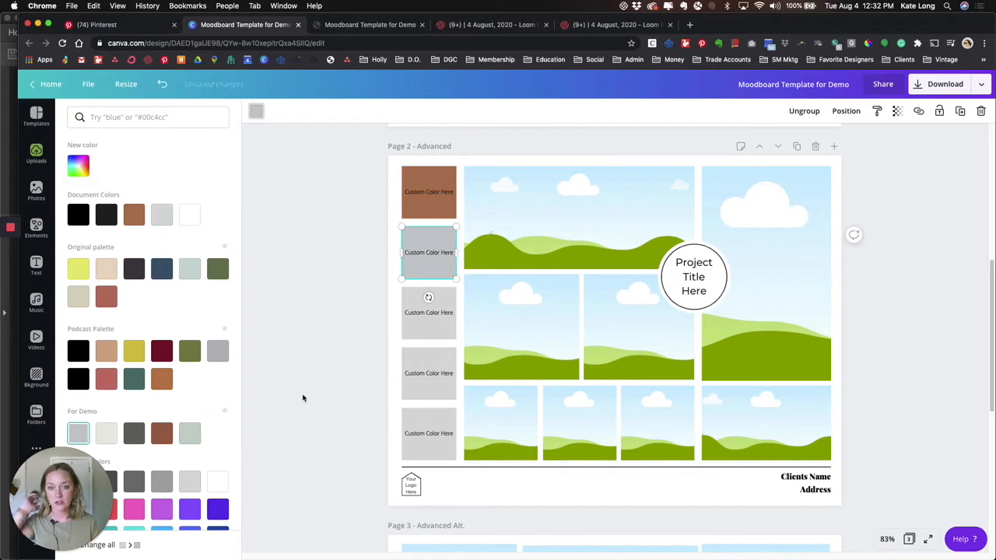
{"action": "double_click", "coordinate": [429, 312]}
{"action": "left_click", "coordinate": [440, 319]}
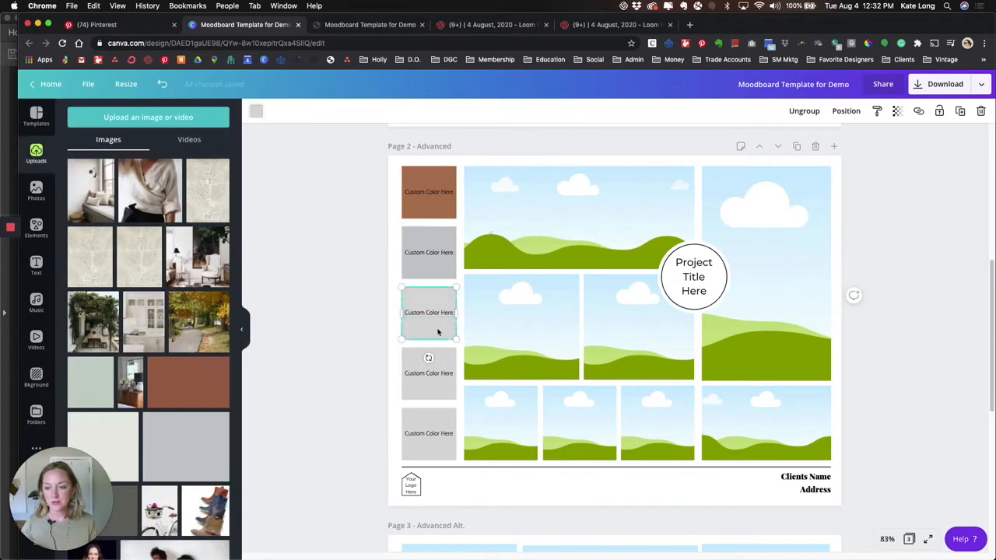
{"action": "left_click", "coordinate": [257, 113]}
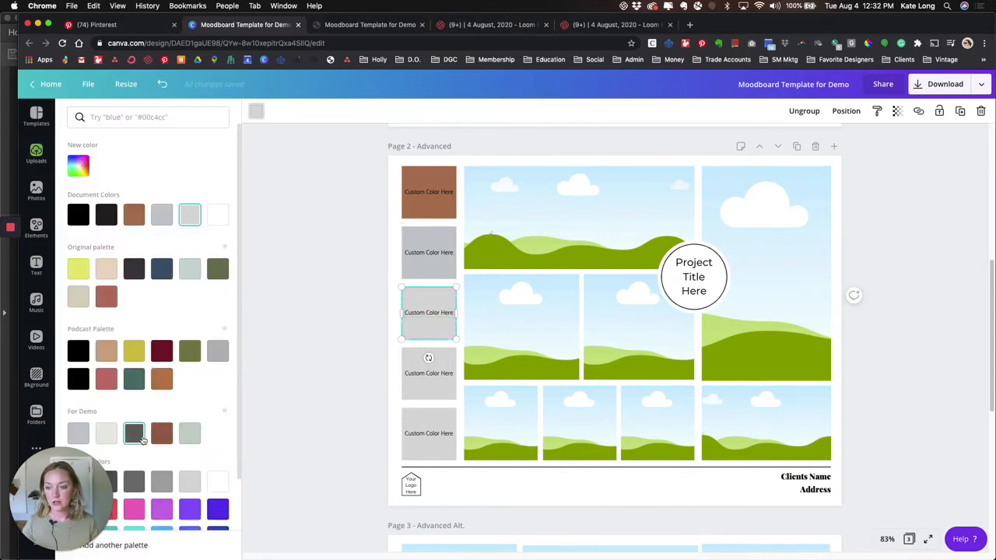
{"action": "left_click", "coordinate": [134, 433]}
Recolor the fourth custom color block with the sage green swatch from the For Demo palette
{"action": "left_click", "coordinate": [408, 395]}
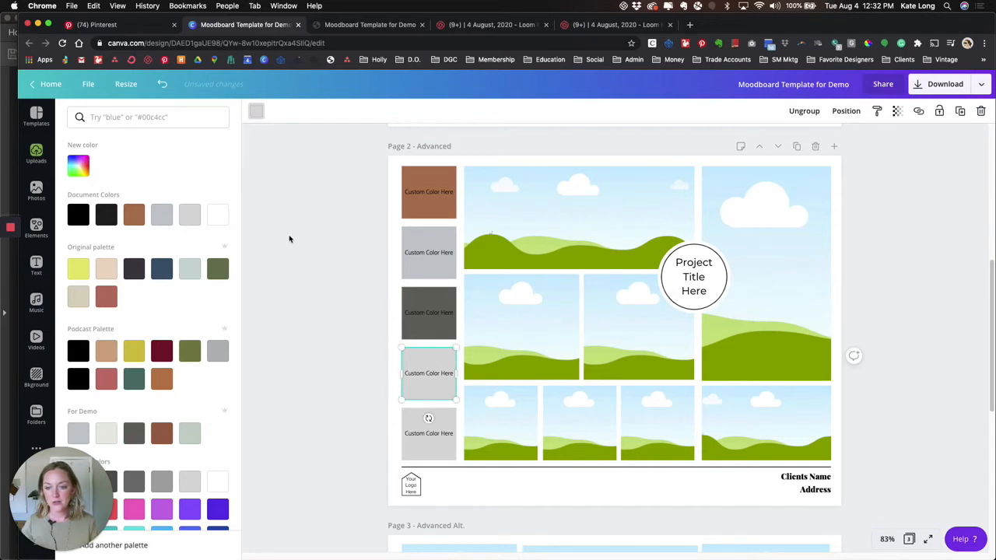
{"action": "left_click", "coordinate": [256, 112]}
{"action": "left_click", "coordinate": [256, 112]}
{"action": "left_click", "coordinate": [190, 465]}
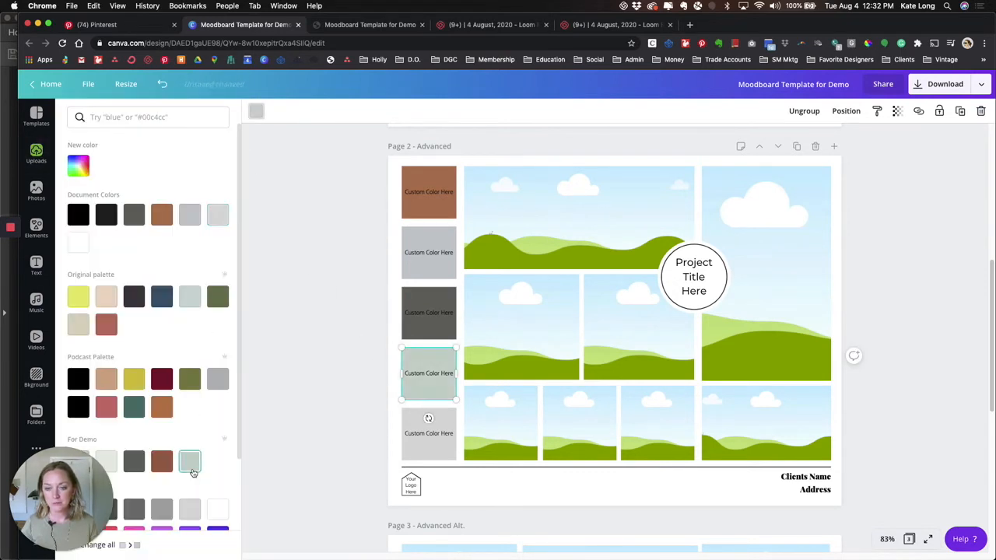
{"action": "left_click", "coordinate": [256, 112]}
Recolor the fourth custom color block with the off-white swatch from the For Demo palette
{"action": "left_click", "coordinate": [439, 449]}
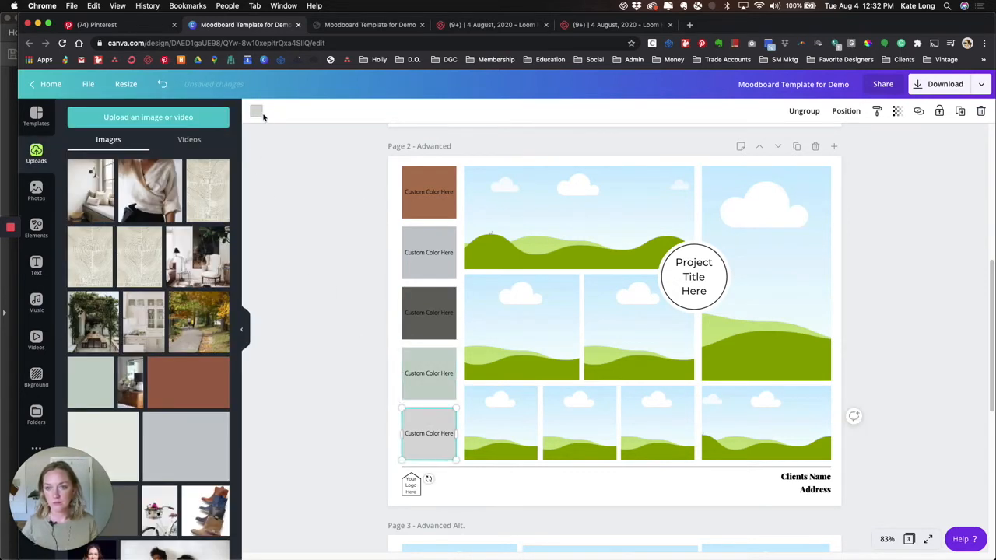
{"action": "left_click", "coordinate": [256, 112]}
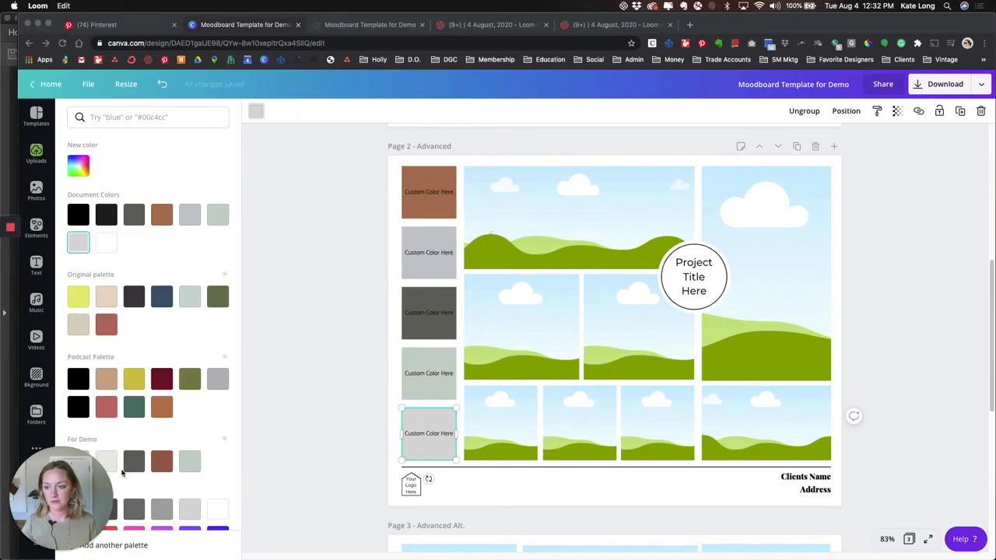
{"action": "left_click", "coordinate": [456, 453]}
{"action": "left_click", "coordinate": [431, 395]}
{"action": "left_click", "coordinate": [260, 117]}
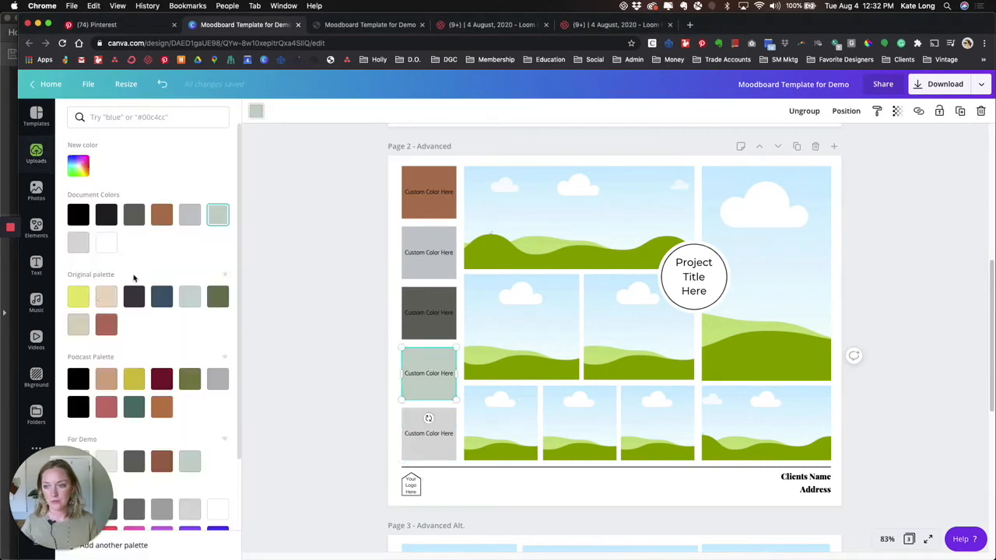
{"action": "left_click", "coordinate": [112, 462]}
Recolor the fifth custom color block with the sage green swatch from the For Demo palette and deselect it
{"action": "left_click", "coordinate": [427, 436]}
{"action": "left_click", "coordinate": [256, 112]}
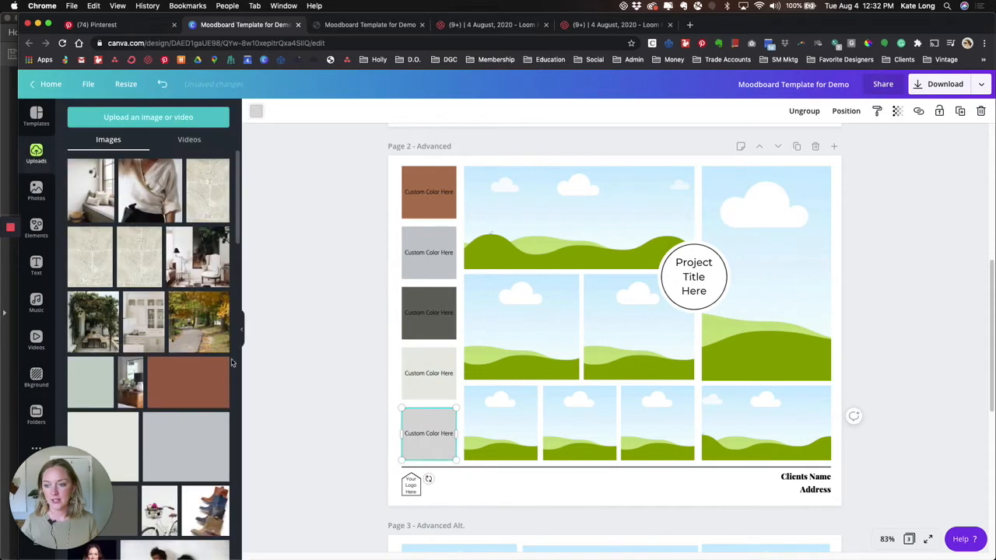
{"action": "left_click", "coordinate": [256, 112]}
{"action": "left_click", "coordinate": [480, 496]}
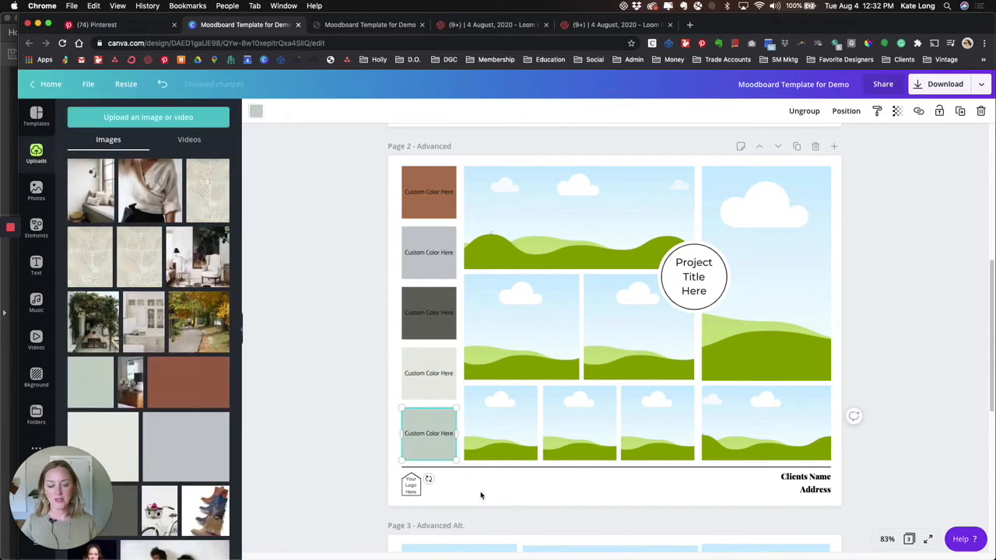
{"action": "left_click", "coordinate": [565, 495]}
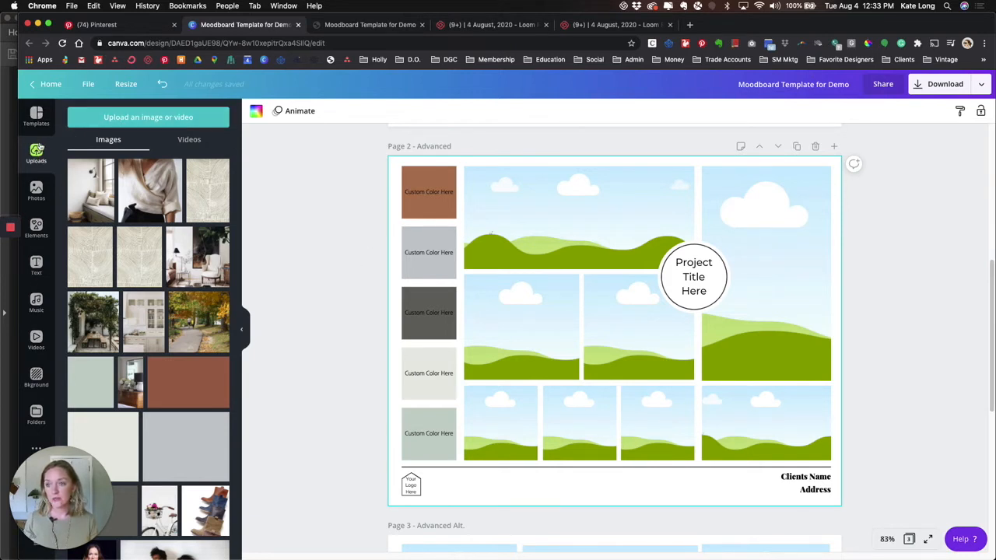
{"action": "left_click", "coordinate": [35, 117]}
{"action": "left_click", "coordinate": [36, 154]}
{"action": "left_click", "coordinate": [36, 191]}
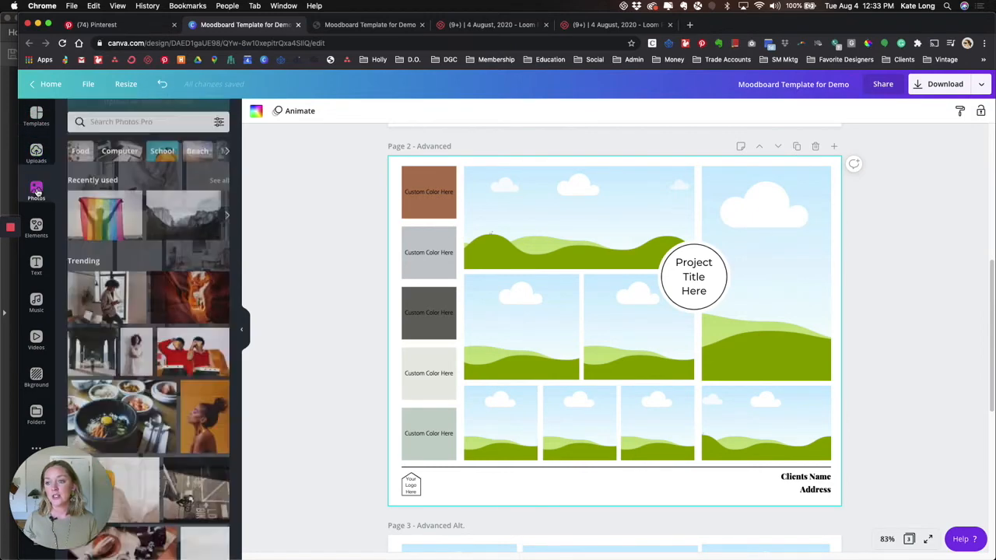
{"action": "left_click", "coordinate": [36, 228]}
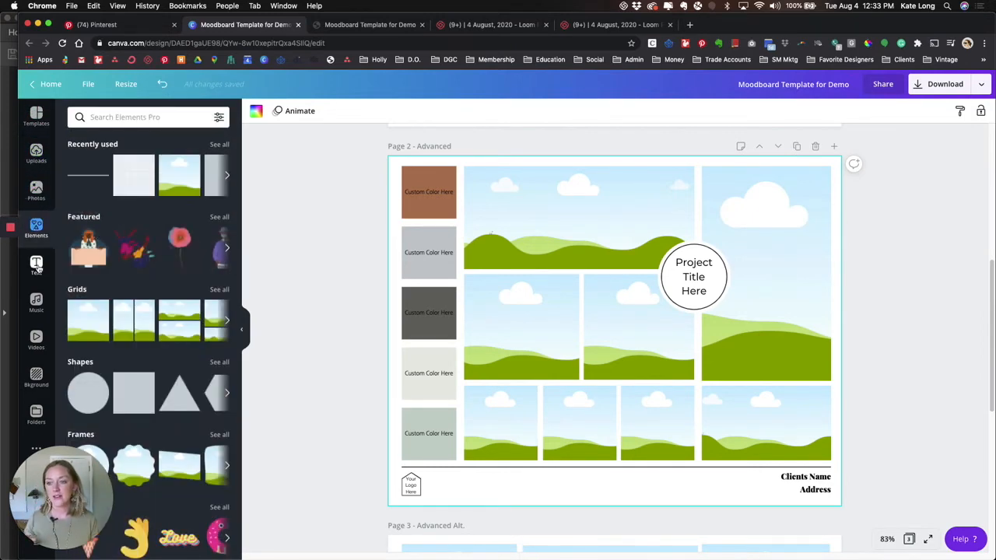
{"action": "left_click", "coordinate": [37, 266]}
{"action": "left_click", "coordinate": [36, 303]}
{"action": "left_click", "coordinate": [36, 339]}
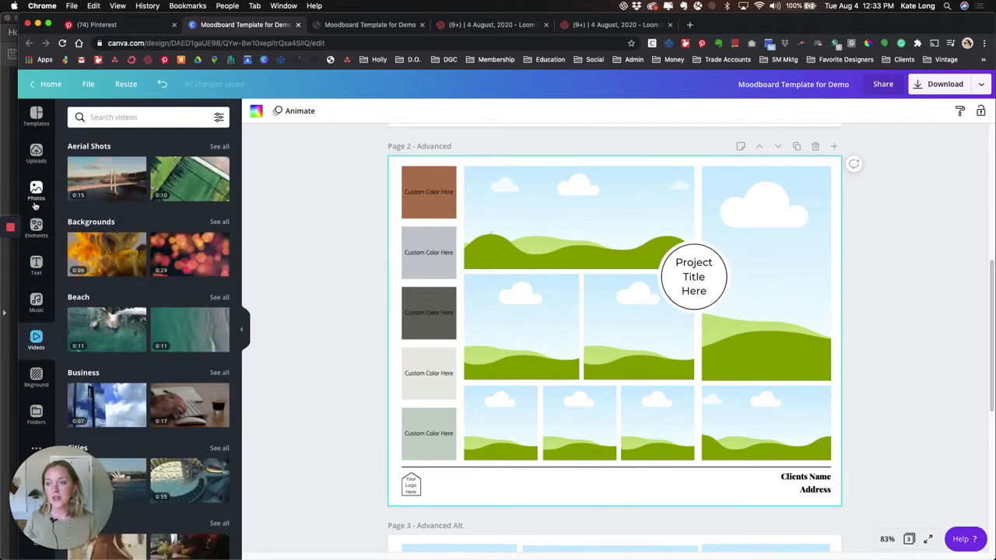
Try to upload all the PNG files from the Images folder inside the 8-11_Moodboard folder
{"action": "left_click", "coordinate": [36, 153]}
{"action": "left_click", "coordinate": [144, 118]}
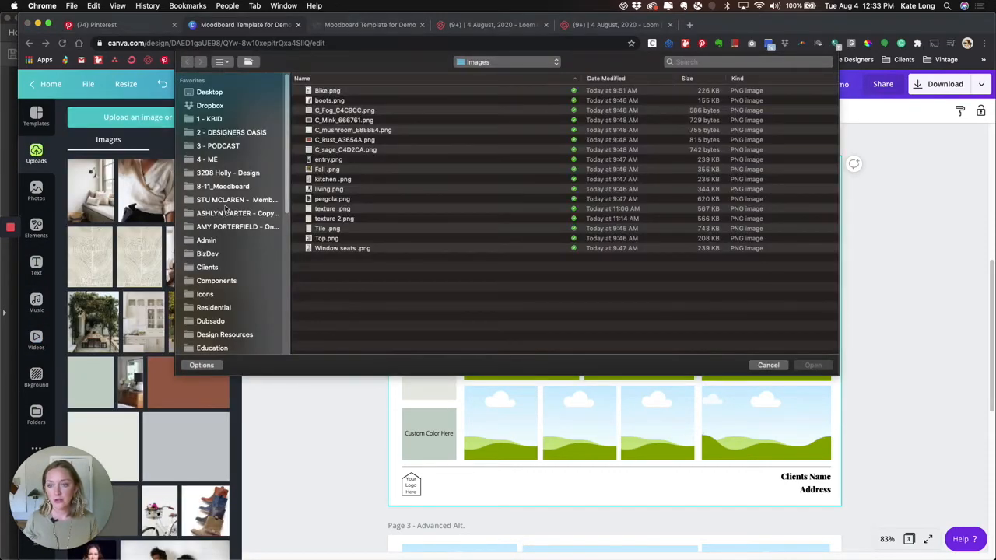
{"action": "left_click", "coordinate": [218, 187]}
{"action": "double_click", "coordinate": [318, 92]}
{"action": "left_click_drag", "start_coordinate": [397, 284], "coordinate": [354, 196]}
{"action": "left_click_drag", "start_coordinate": [354, 159], "coordinate": [335, 87]}
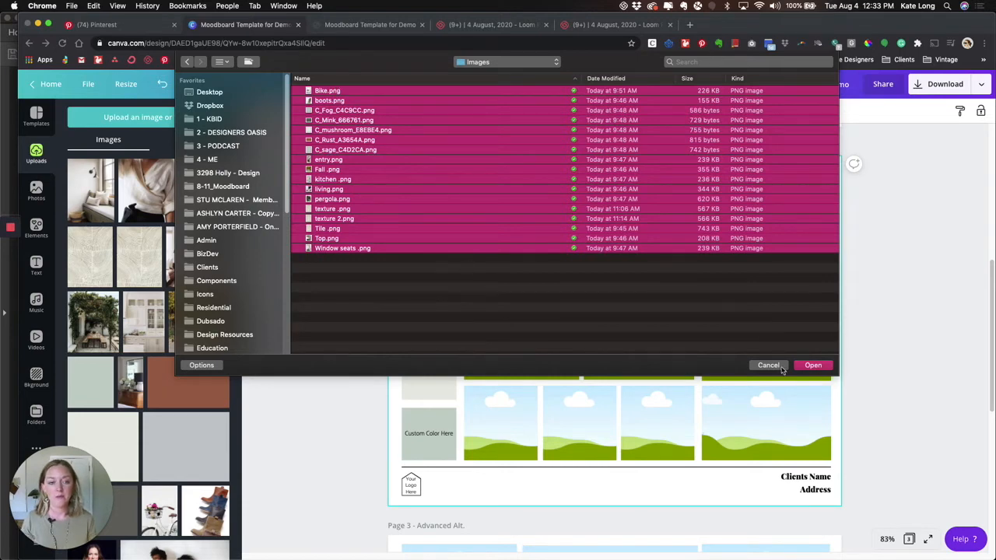
{"action": "left_click", "coordinate": [810, 365]}
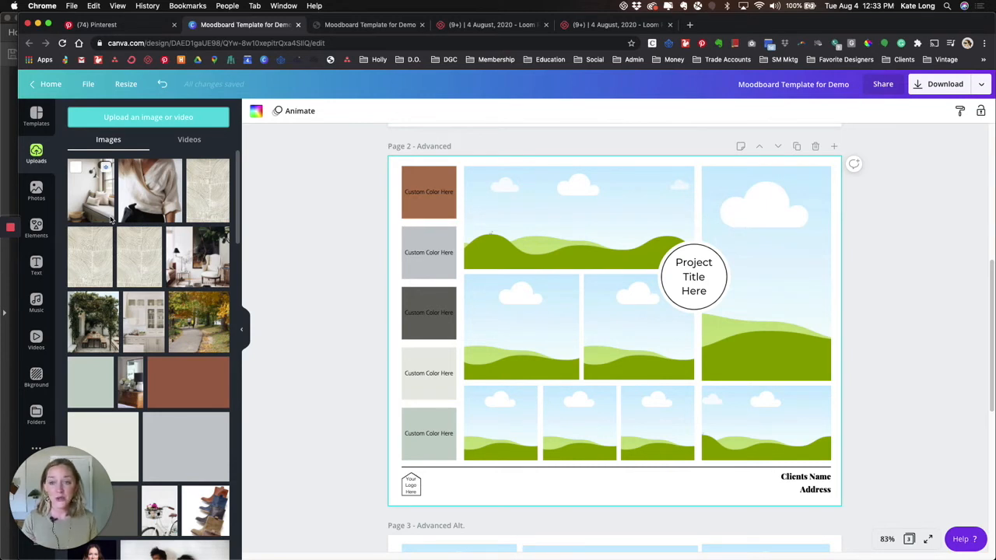
Fill the wide top frame with the blouse photo, the middle frames with the line texture and armchair photo, and the tall frame with the kitchen photo
{"action": "left_click_drag", "start_coordinate": [312, 184], "coordinate": [555, 233]}
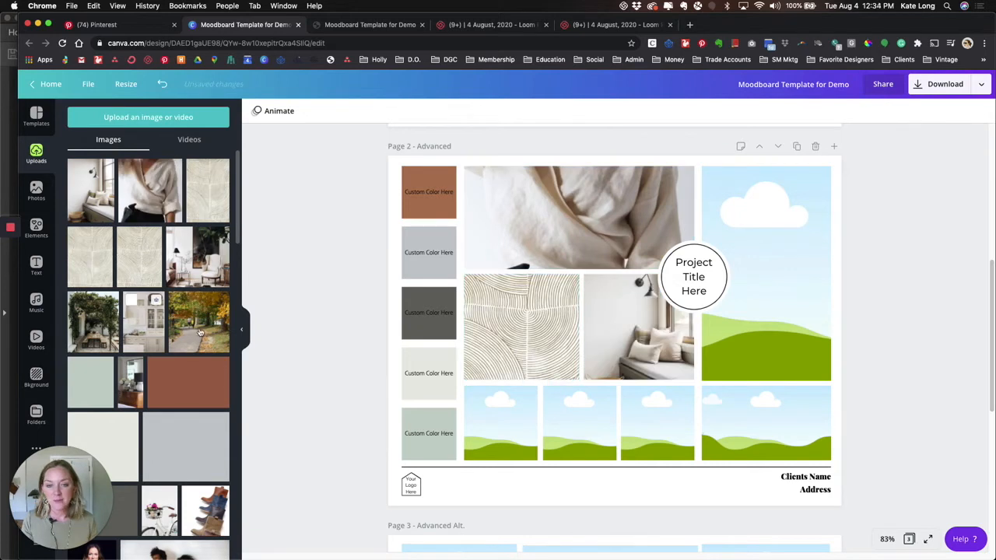
{"action": "left_click_drag", "start_coordinate": [146, 320], "coordinate": [748, 326]}
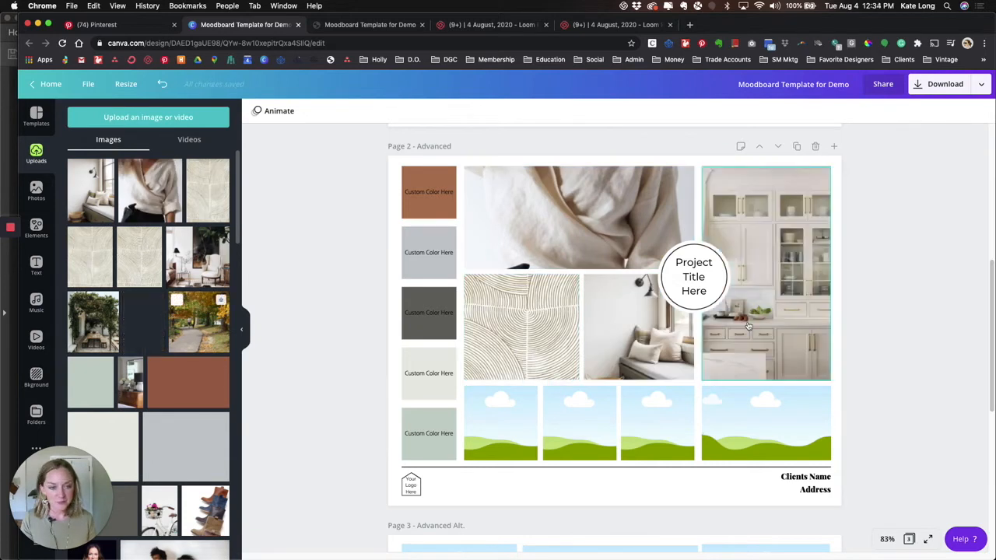
{"action": "left_click_drag", "start_coordinate": [195, 261], "coordinate": [638, 327]}
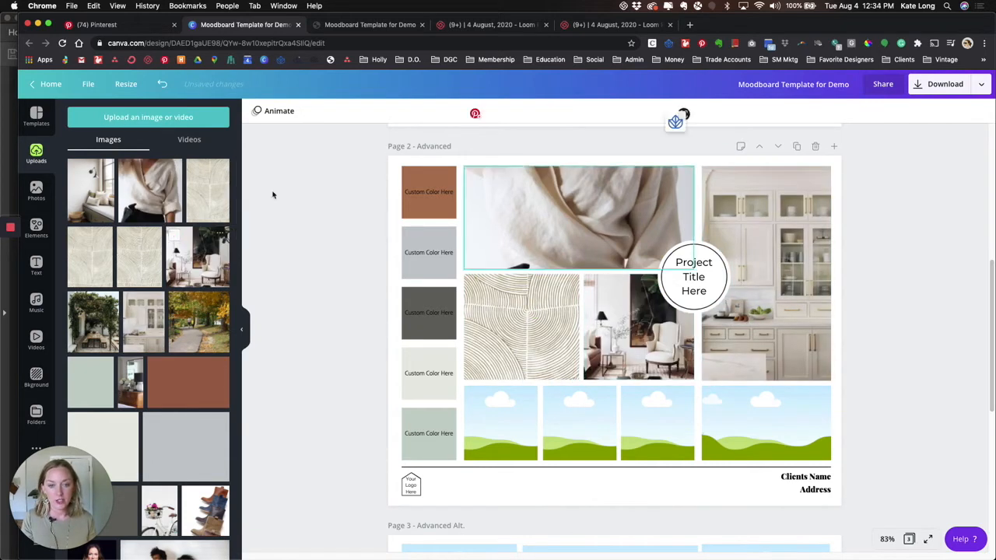
Fill the bottom row with the pergola photo in the first frame, the boots in the third and the autumn path in the wide frame
{"action": "left_click_drag", "start_coordinate": [101, 326], "coordinate": [497, 432]}
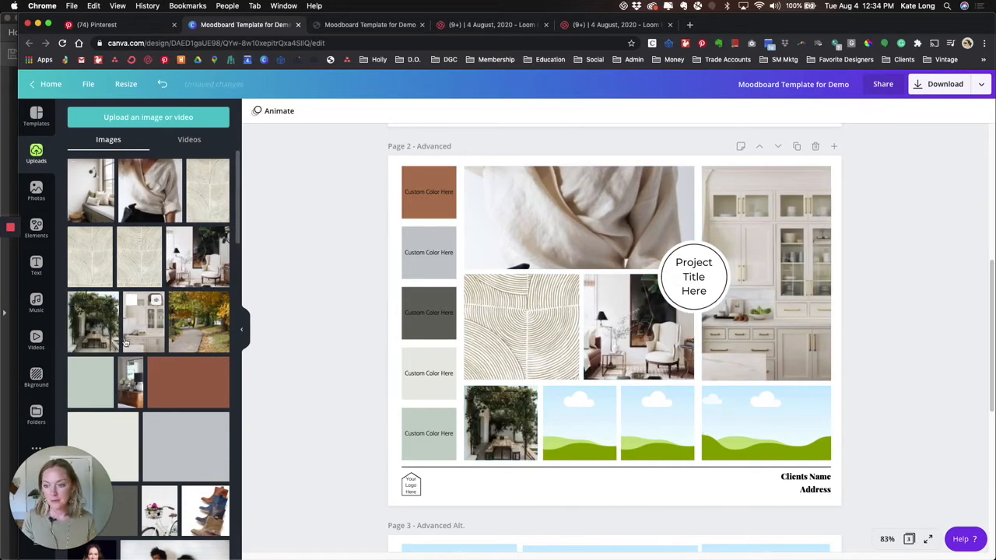
{"action": "scroll", "coordinate": [125, 342], "scroll_direction": "down", "scroll_amount": 1}
{"action": "left_click_drag", "start_coordinate": [205, 466], "coordinate": [657, 424]}
{"action": "left_click_drag", "start_coordinate": [511, 315], "coordinate": [762, 423]}
Shift the autumn path photo down within its wide bottom-row frame so more of the tree canopy shows
{"action": "double_click", "coordinate": [762, 422]}
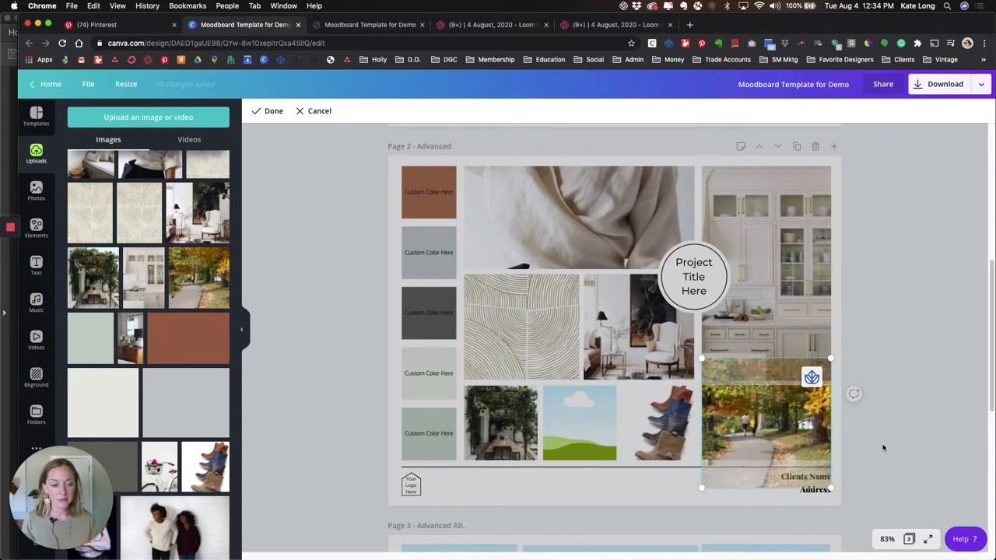
{"action": "left_click", "coordinate": [881, 446]}
{"action": "double_click", "coordinate": [756, 422]}
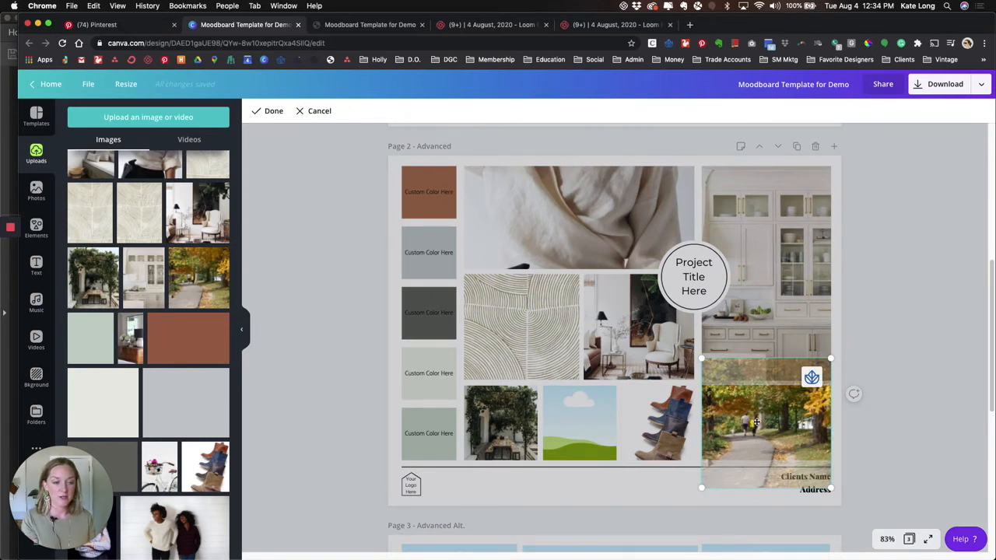
{"action": "left_click_drag", "start_coordinate": [756, 423], "coordinate": [759, 451]}
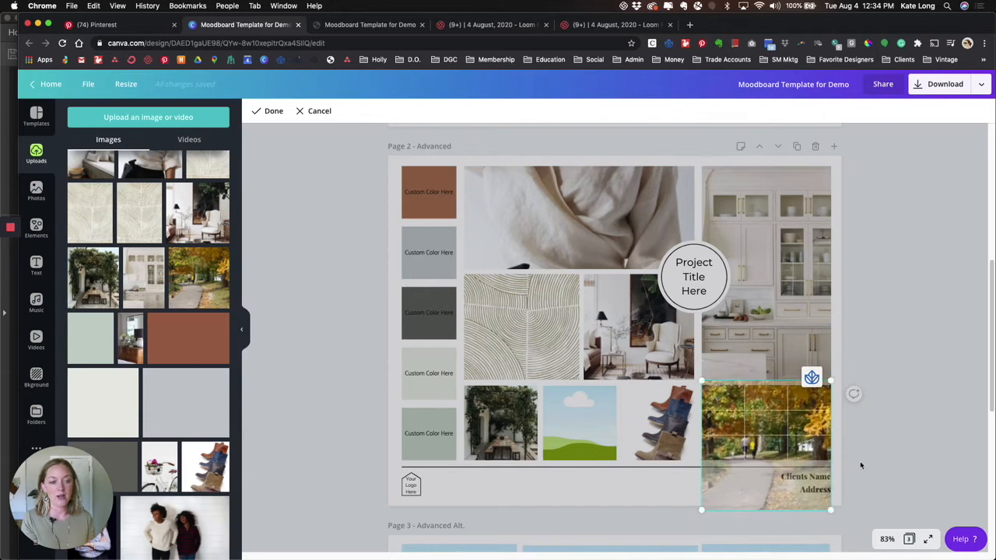
{"action": "left_click", "coordinate": [860, 465]}
{"action": "left_click", "coordinate": [822, 443]}
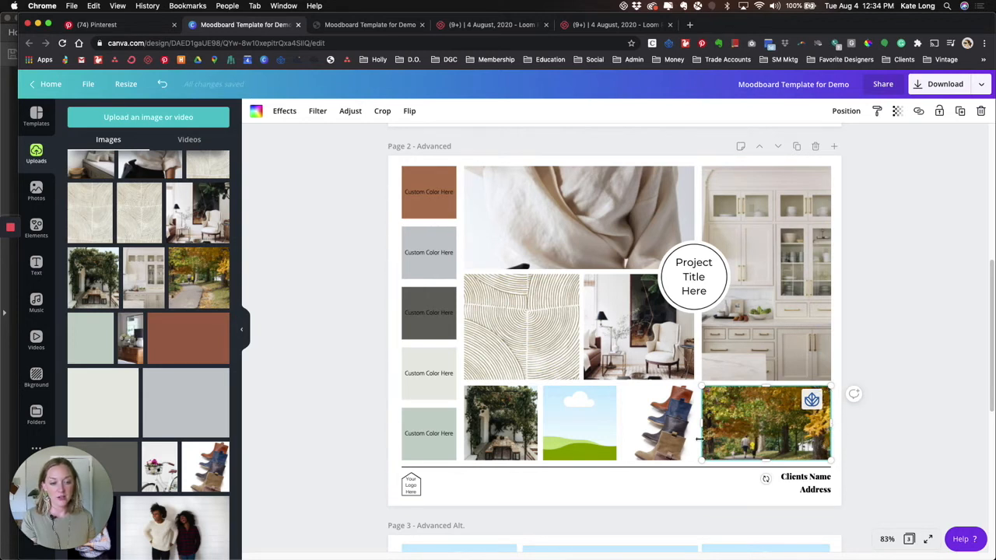
{"action": "mouse_move", "coordinate": [830, 426]}
{"action": "left_mouse_down"}
{"action": "mouse_move", "coordinate": [777, 425]}
{"action": "mouse_move", "coordinate": [834, 422]}
{"action": "left_mouse_up"}
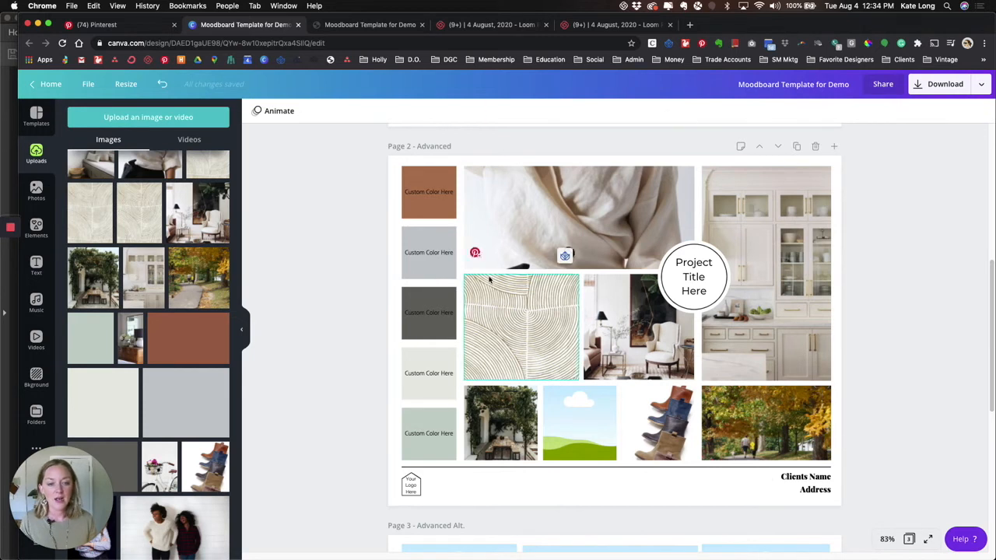
Narrow the wide blouse frame to the width of the line texture frame and duplicate it into the gap beside it
{"action": "left_click", "coordinate": [563, 220]}
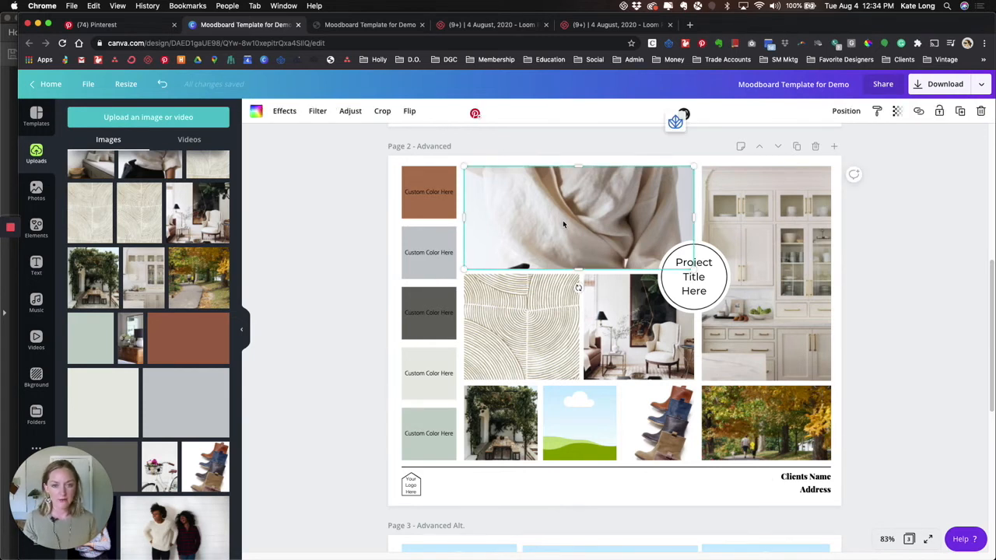
{"action": "left_click_drag", "start_coordinate": [693, 218], "coordinate": [578, 221]}
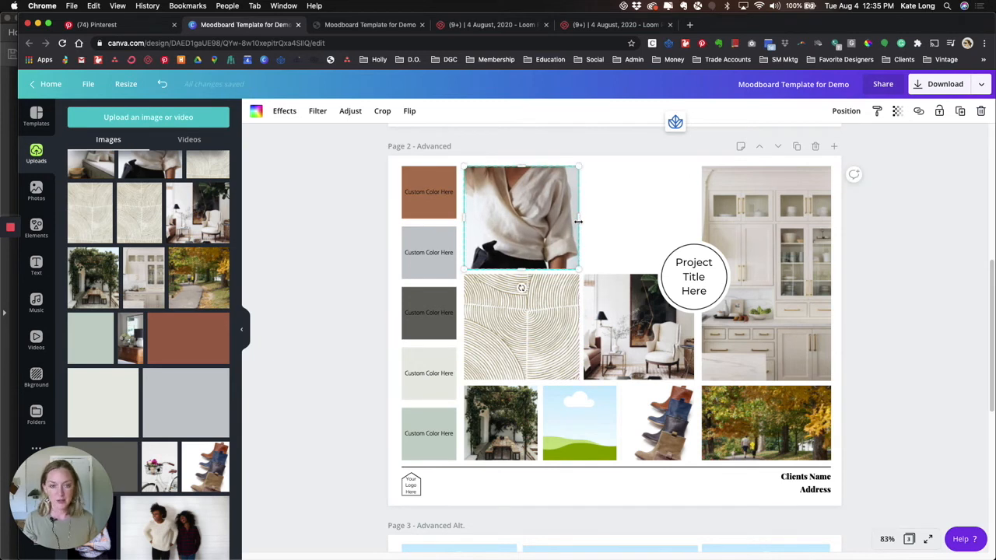
{"action": "key", "text": "super+d"}
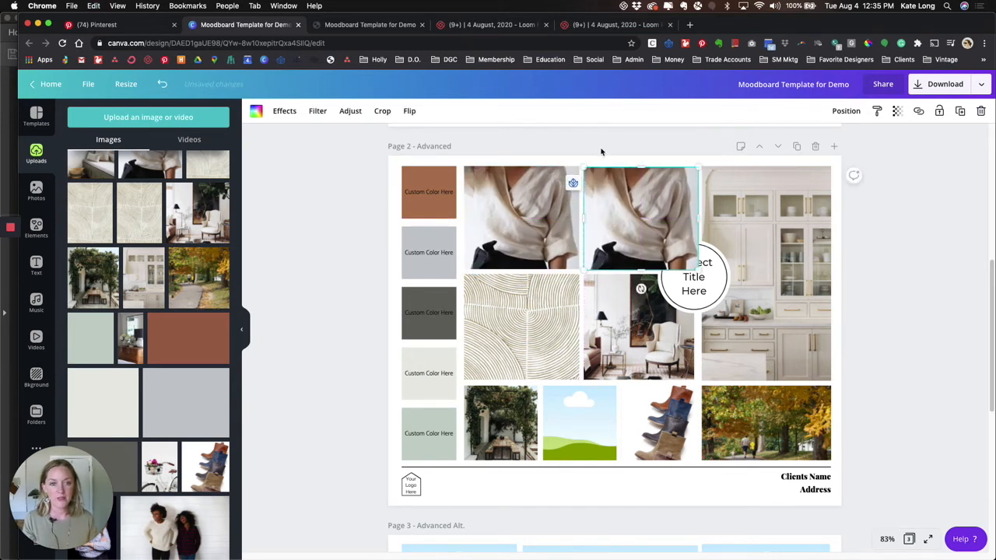
{"action": "left_click", "coordinate": [601, 152]}
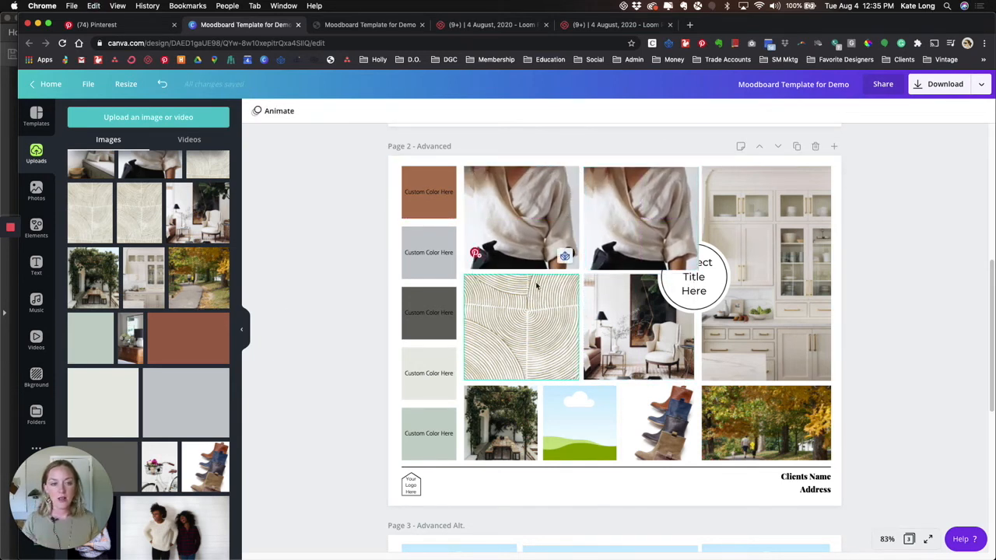
Try bringing the project title circle to the front and undo the reordering
{"action": "left_click", "coordinate": [691, 299]}
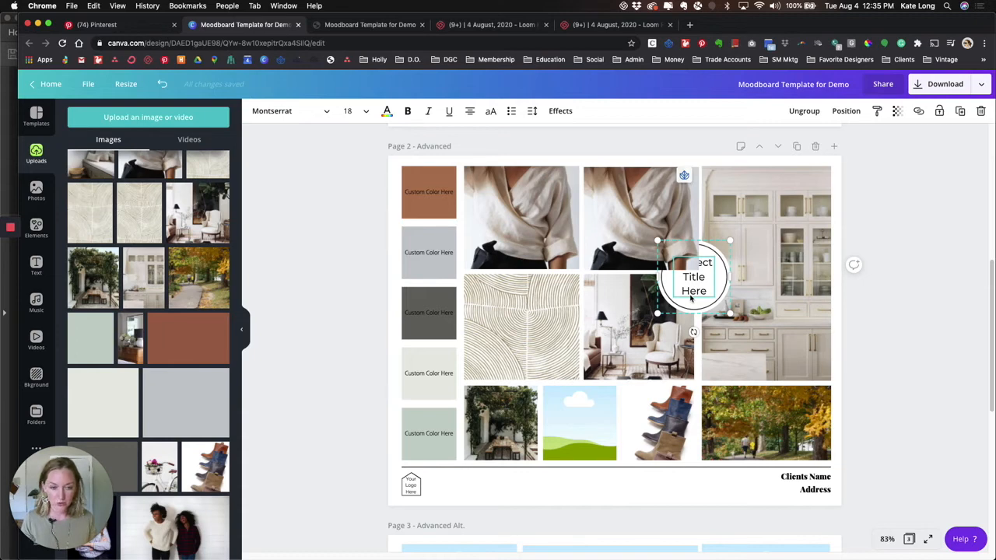
{"action": "right_click", "coordinate": [691, 299]}
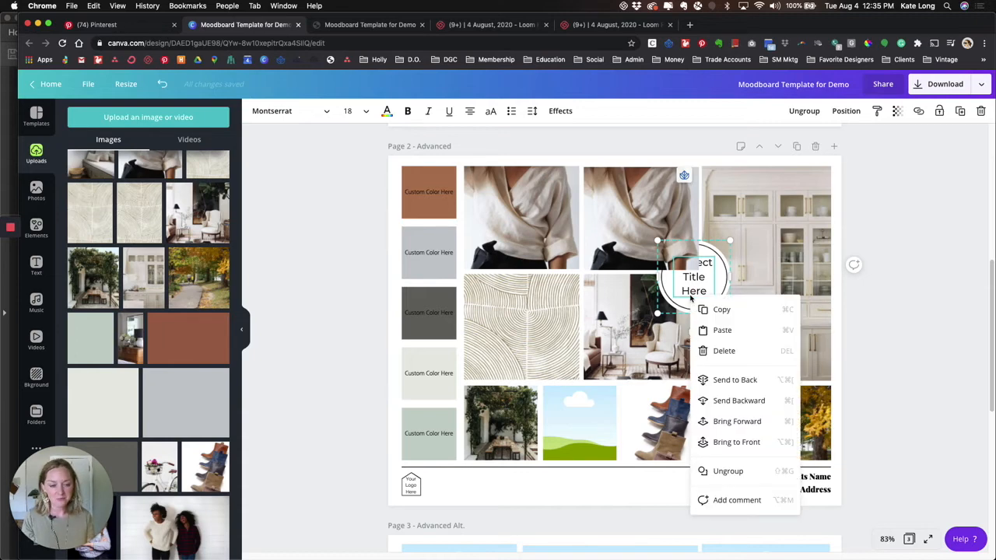
{"action": "left_click", "coordinate": [723, 442]}
{"action": "left_click", "coordinate": [930, 406]}
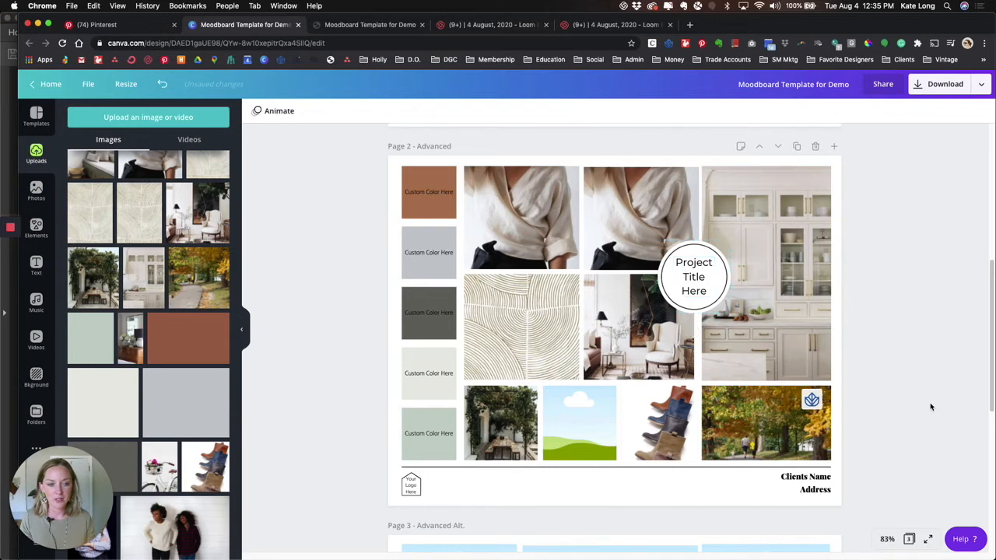
{"action": "key", "text": "super+z"}
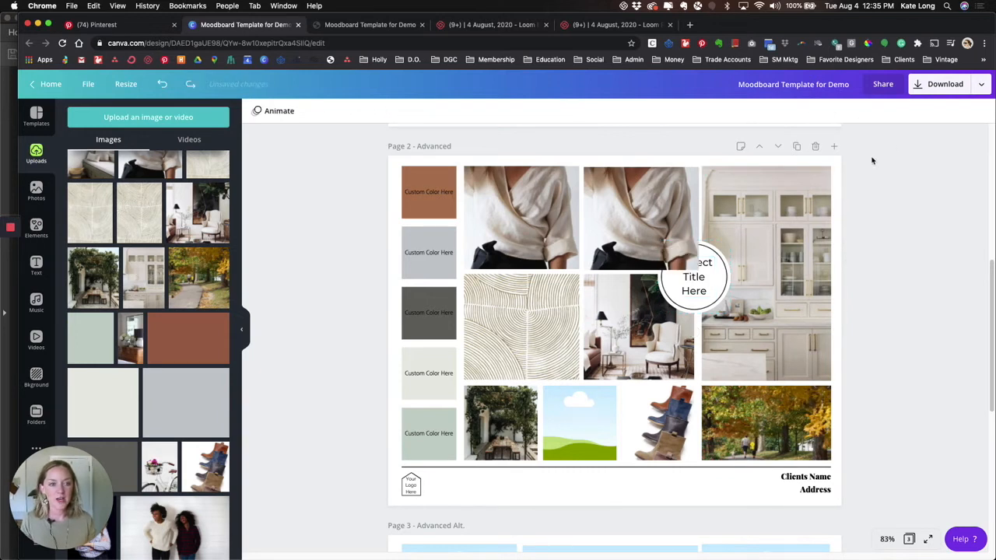
Bring the project title circle to the front, above the duplicated blouse photo, and deselect it
{"action": "left_click", "coordinate": [692, 293]}
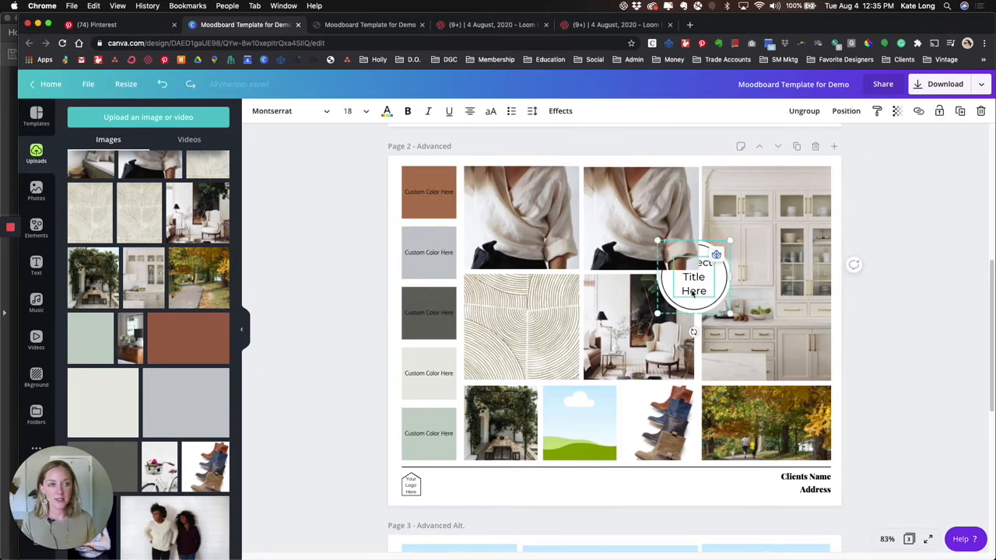
{"action": "left_click", "coordinate": [845, 111]}
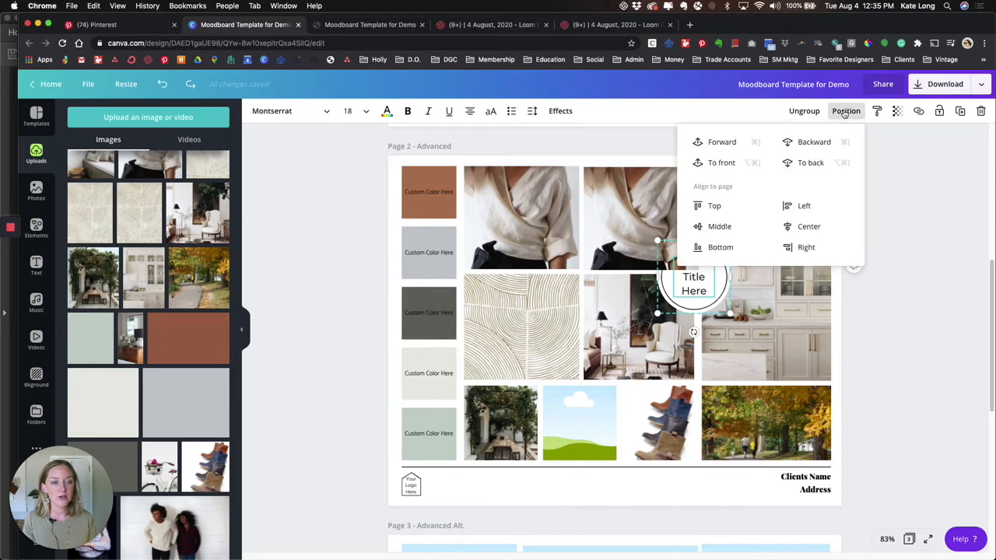
{"action": "left_click", "coordinate": [732, 165]}
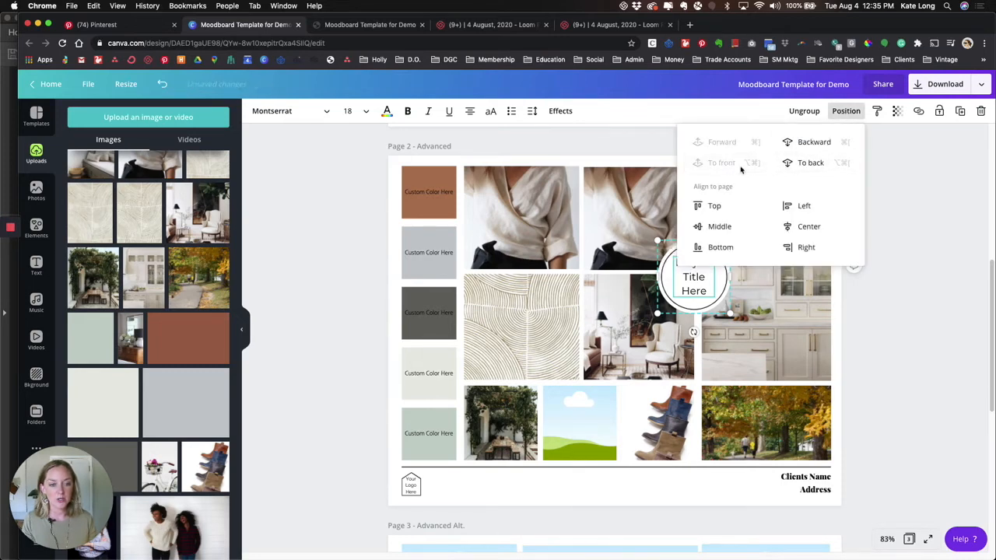
{"action": "left_click", "coordinate": [928, 378]}
{"action": "left_click", "coordinate": [358, 296]}
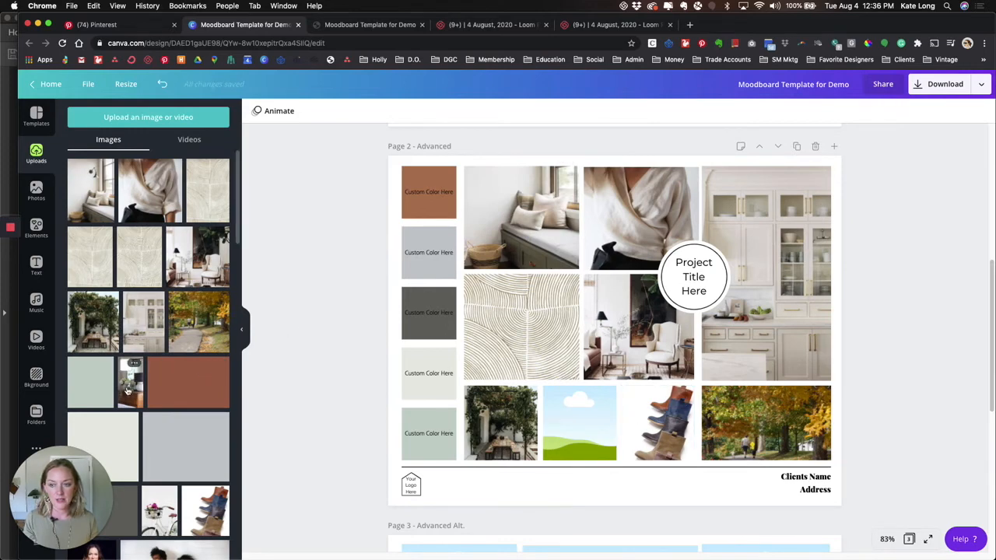
Fill the empty second frame of the bottom row with the window seat photo
{"action": "left_click_drag", "start_coordinate": [91, 191], "coordinate": [590, 418]}
{"action": "double_click", "coordinate": [593, 442]}
{"action": "left_click", "coordinate": [334, 331]}
Replace the photo in the top row's first frame with the dresser and flowers photo, and shift it up within the frame
{"action": "left_click_drag", "start_coordinate": [130, 381], "coordinate": [521, 241]}
{"action": "double_click", "coordinate": [522, 241]}
{"action": "left_click", "coordinate": [342, 252]}
{"action": "double_click", "coordinate": [524, 232]}
{"action": "left_click_drag", "start_coordinate": [524, 232], "coordinate": [526, 221]}
{"action": "left_click", "coordinate": [353, 239]}
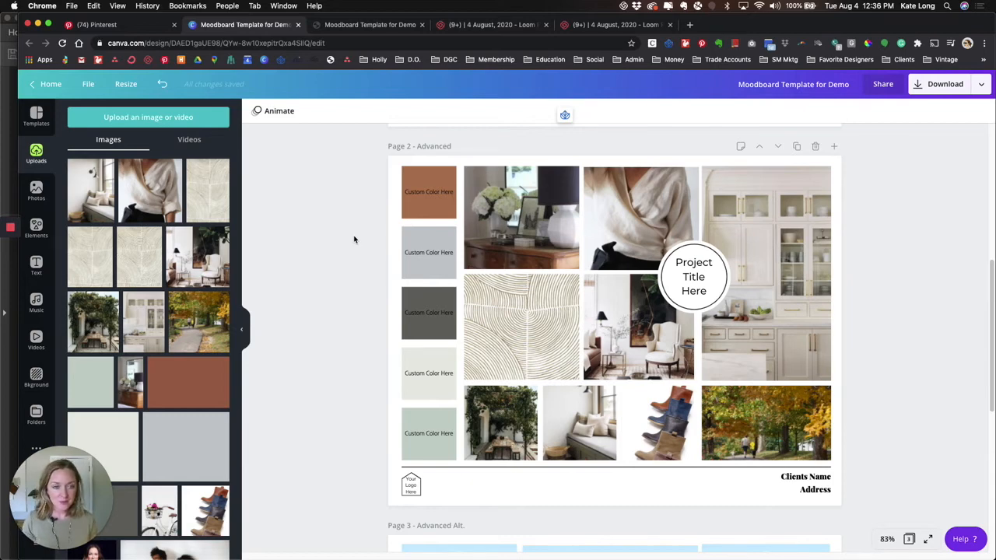
Replace the project title text in the circle with "Urban Sophistication"
{"action": "double_click", "coordinate": [691, 278]}
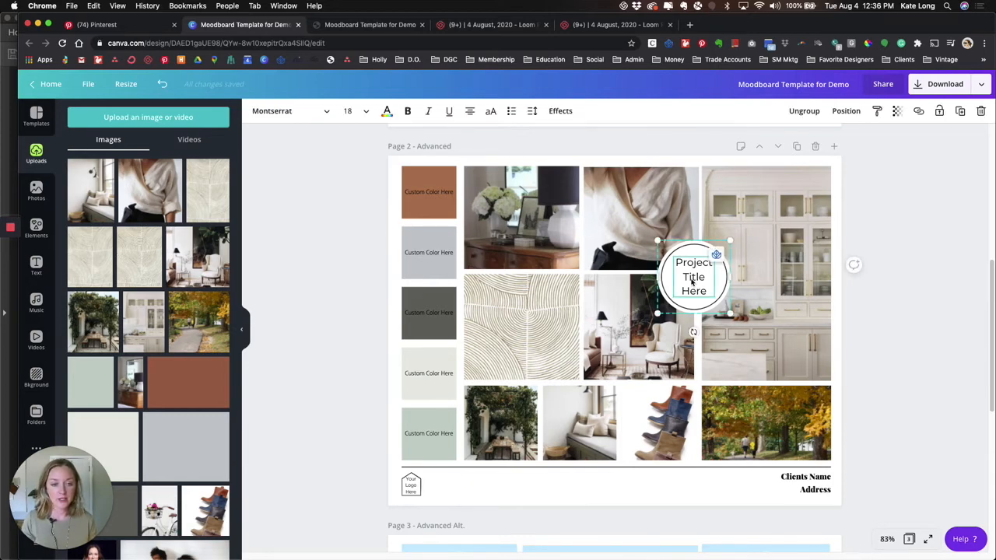
{"action": "left_click_drag", "start_coordinate": [675, 263], "coordinate": [710, 291]}
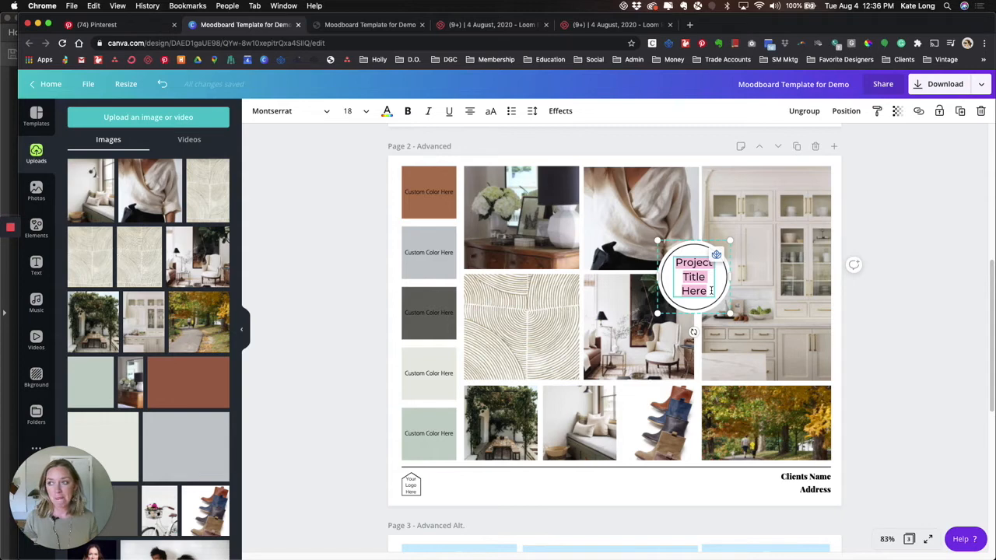
{"action": "left_click", "coordinate": [710, 290]}
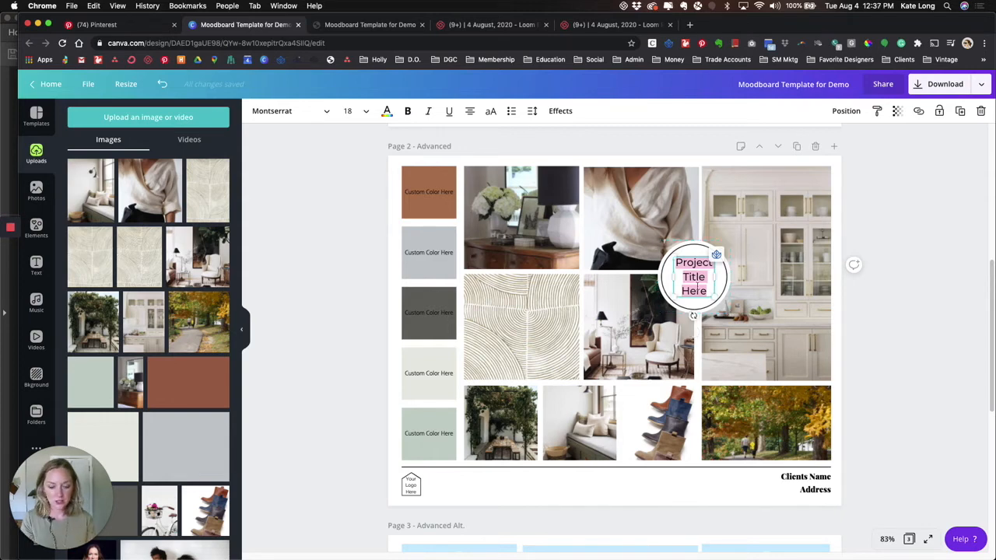
{"action": "type", "text": "Urban"}
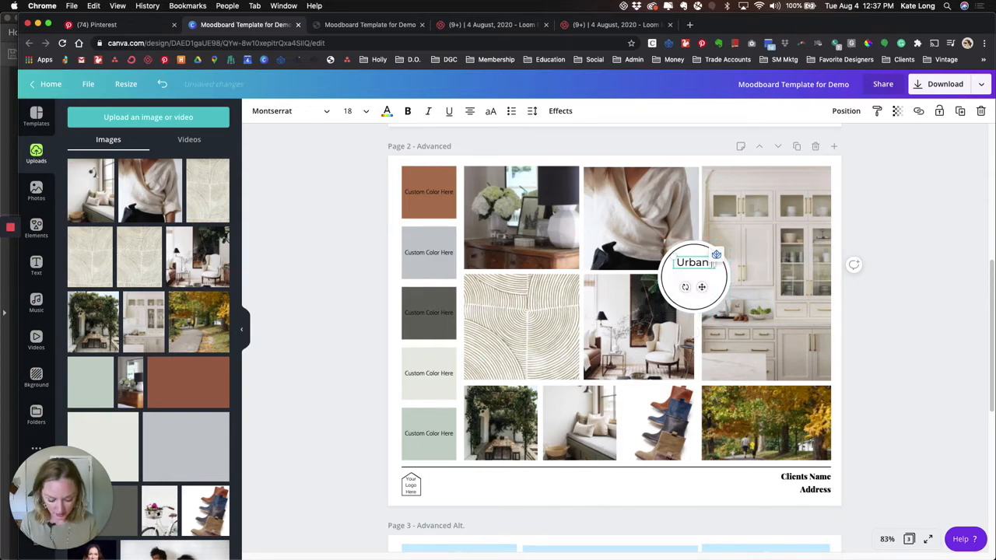
{"action": "type", "text": " Sophistication"}
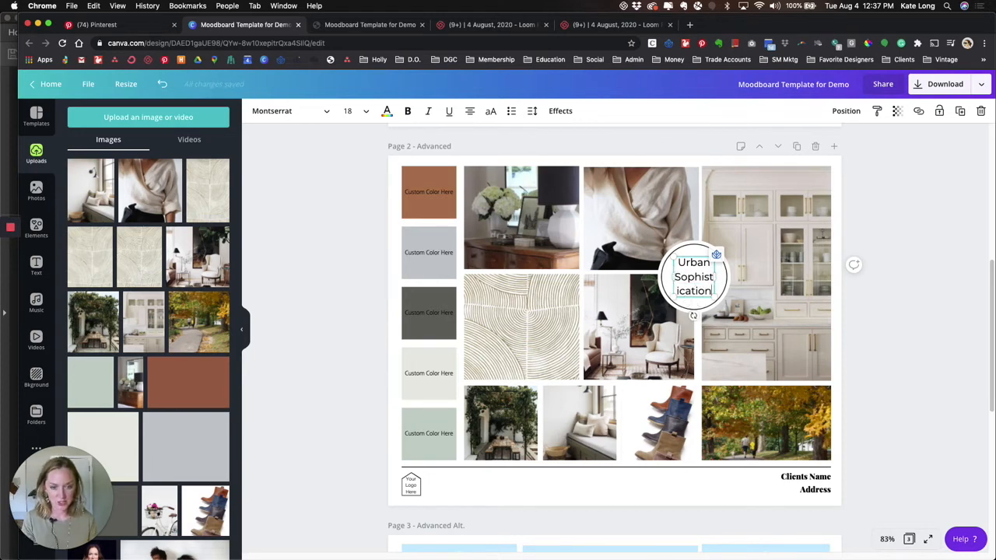
Set the title's font to Playfair Display and widen its text box so "Sophistication" fits on one line
{"action": "key", "text": "super+a"}
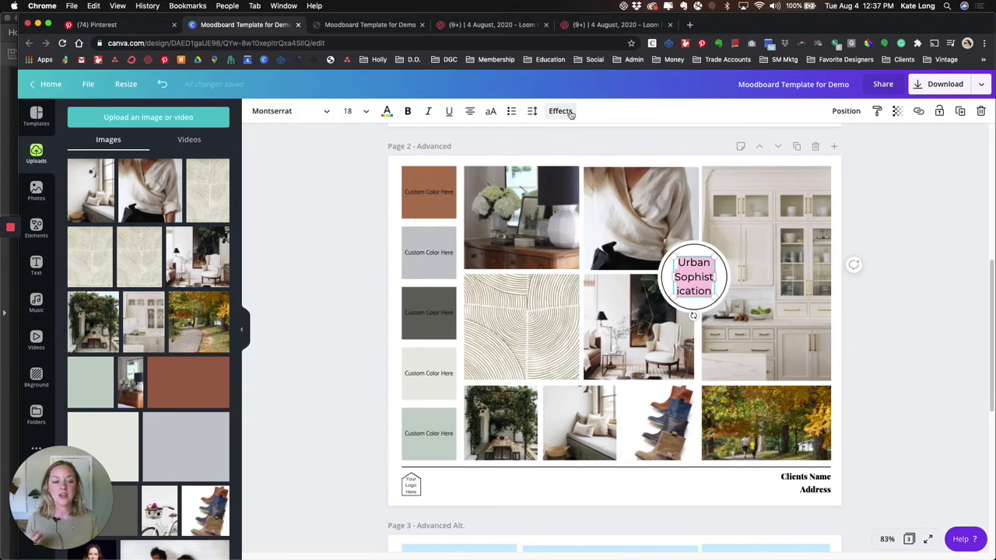
{"action": "left_click", "coordinate": [315, 115]}
{"action": "left_click", "coordinate": [128, 161]}
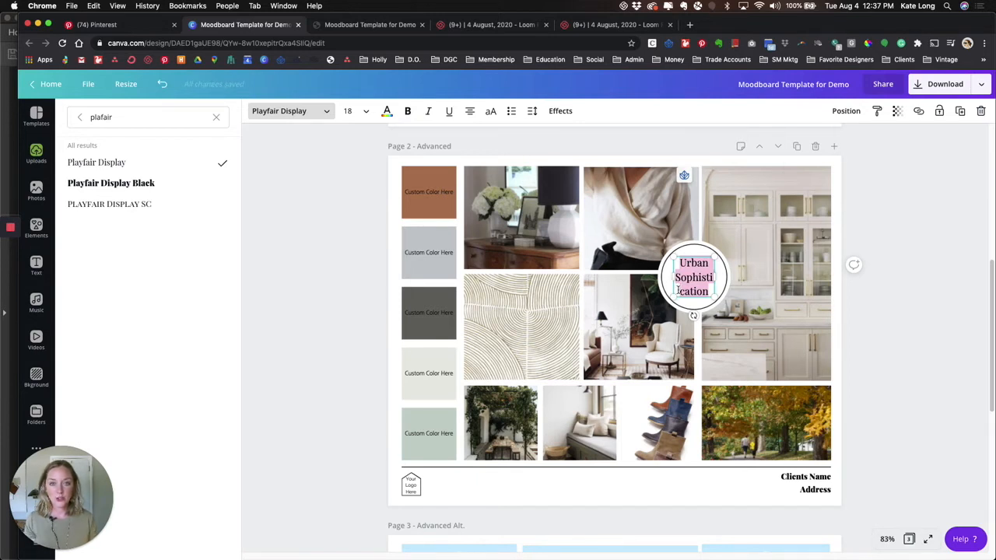
{"action": "left_click_drag", "start_coordinate": [724, 277], "coordinate": [703, 311]}
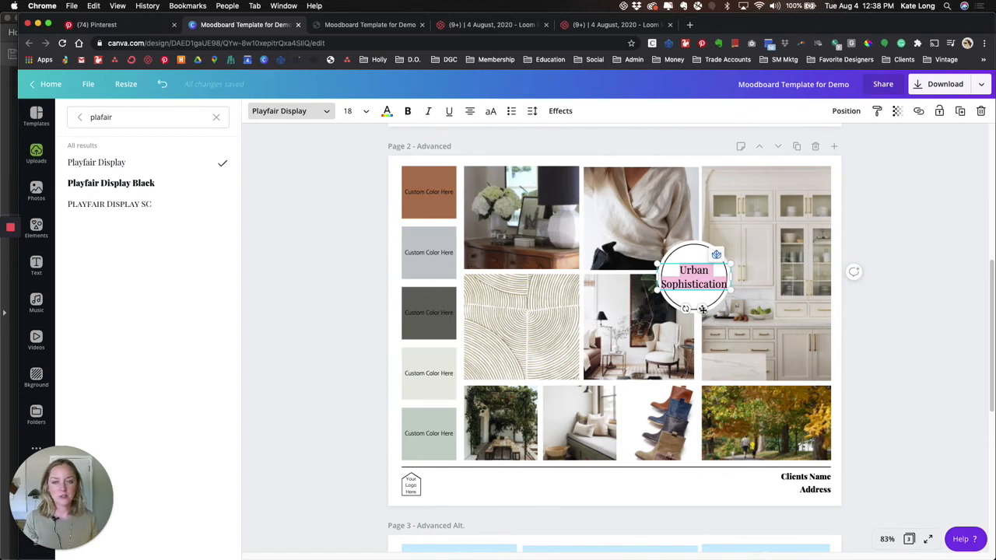
Reduce the title's font size to 15, adjust it to 16, and deselect the text
{"action": "left_click", "coordinate": [347, 111]}
{"action": "type", "text": "15"}
{"action": "key", "text": "Return"}
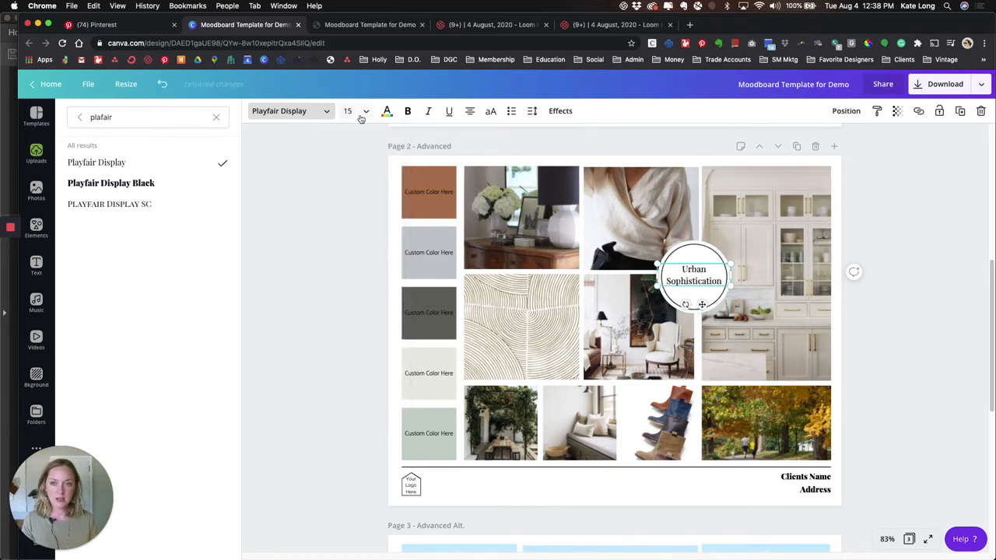
{"action": "left_click", "coordinate": [350, 110]}
{"action": "type", "text": "16"}
{"action": "key", "text": "Return"}
{"action": "left_click", "coordinate": [889, 469]}
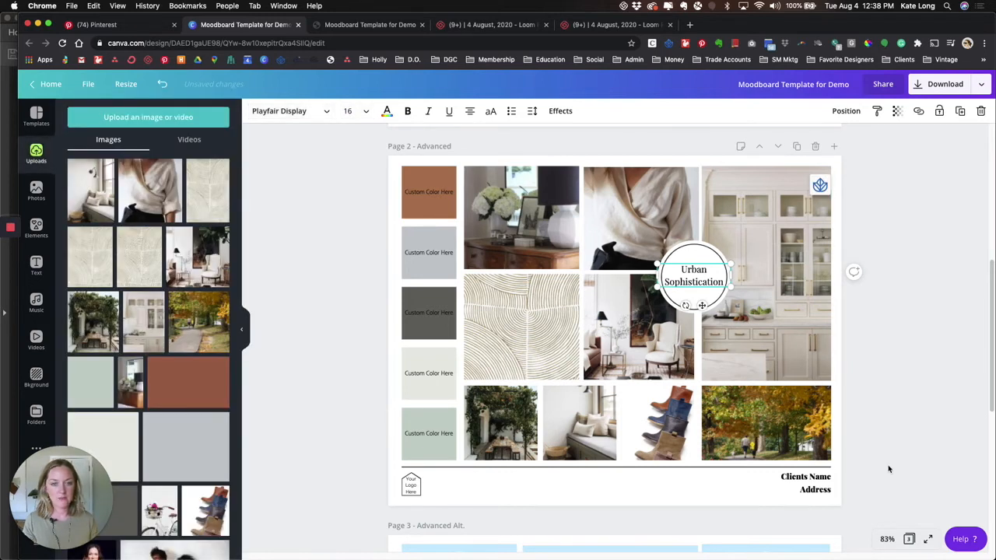
{"action": "left_click", "coordinate": [838, 377]}
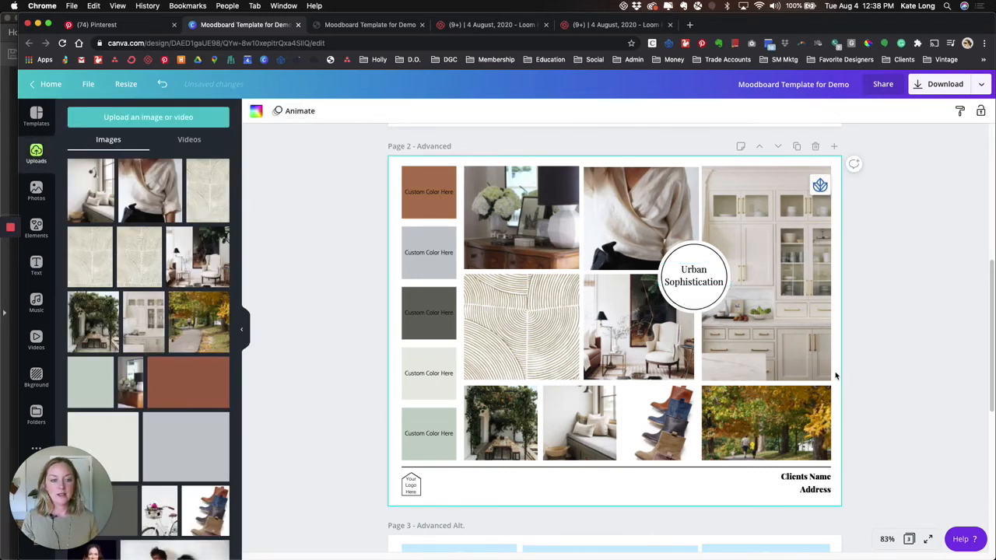
{"action": "left_click", "coordinate": [411, 483]}
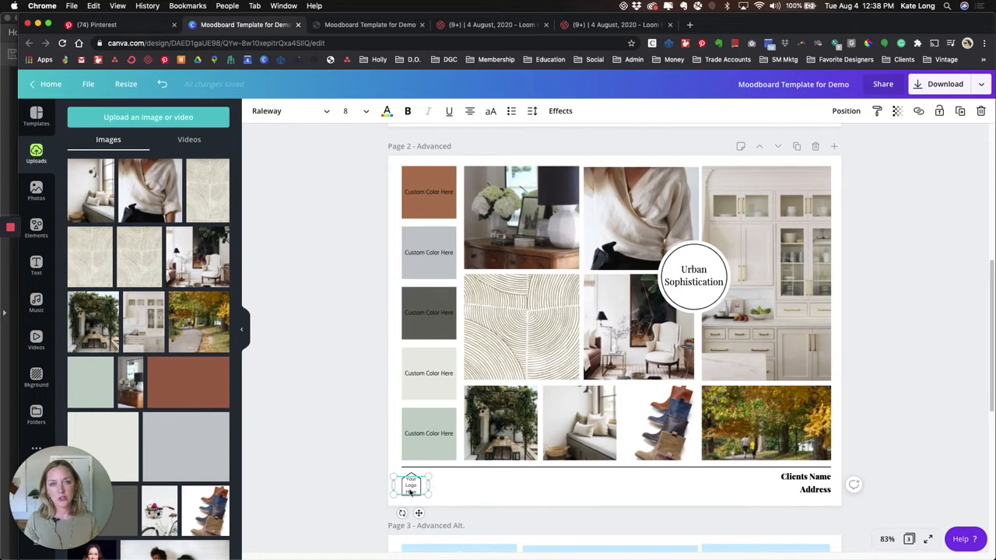
{"action": "left_click", "coordinate": [813, 494]}
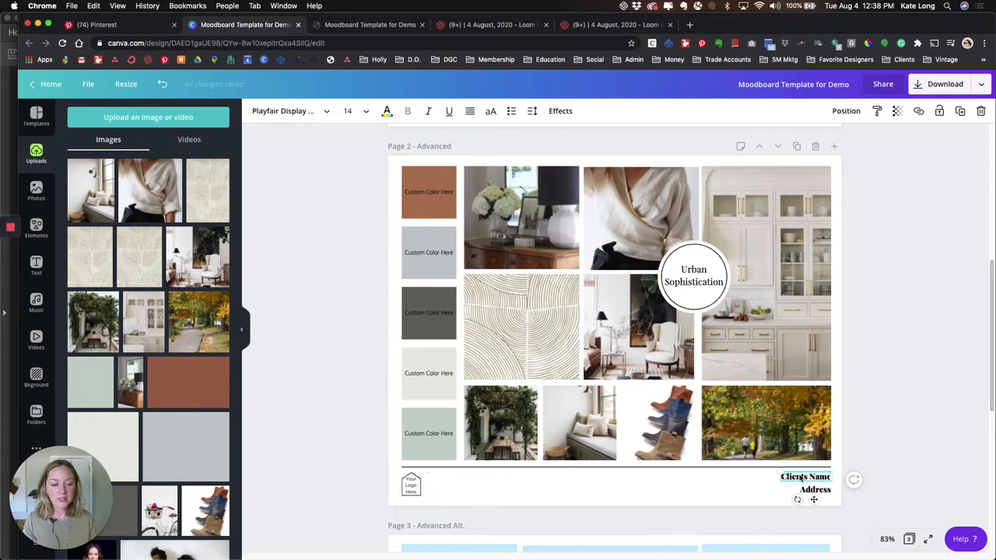
{"action": "left_click", "coordinate": [814, 491]}
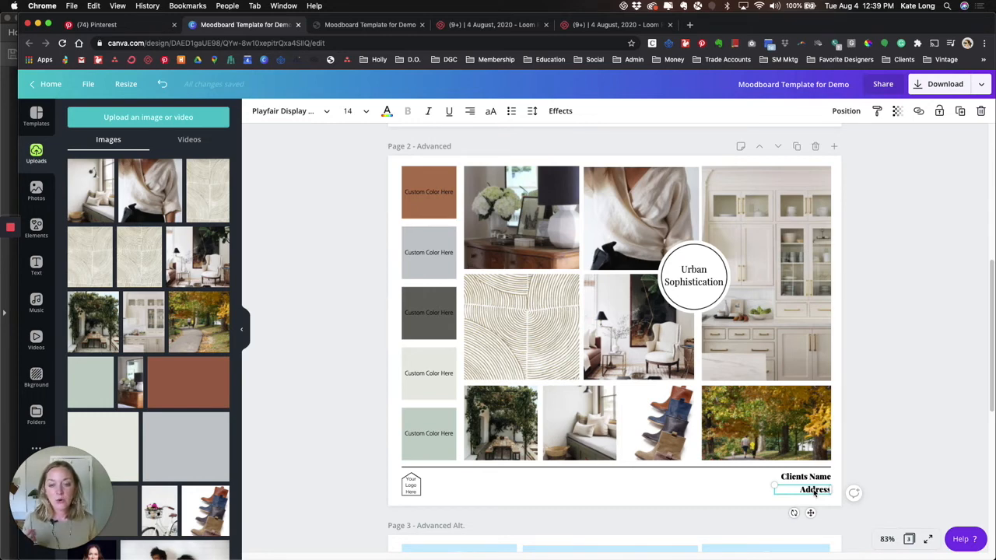
{"action": "left_click", "coordinate": [427, 257]}
{"action": "left_click", "coordinate": [427, 297]}
{"action": "left_click", "coordinate": [426, 372]}
{"action": "left_click", "coordinate": [416, 428]}
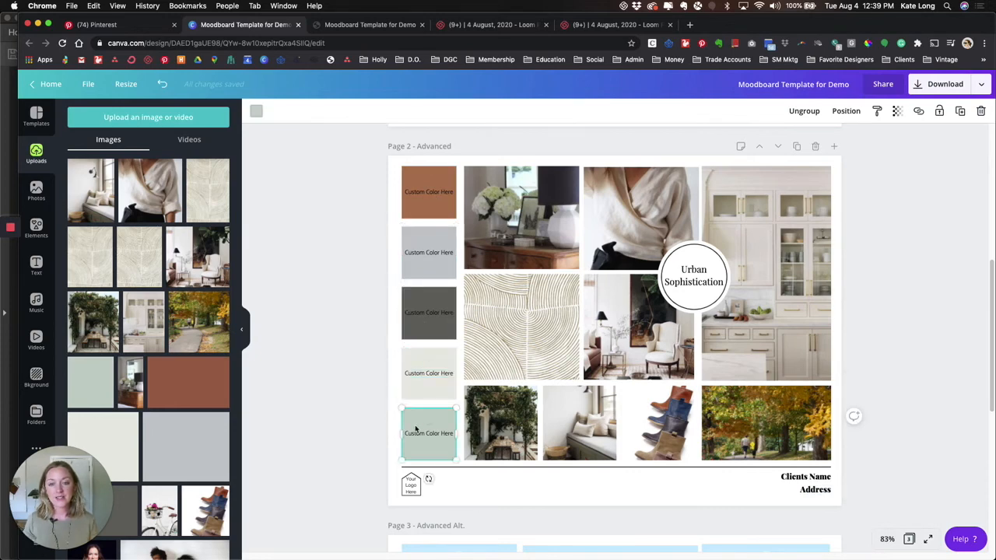
{"action": "left_click", "coordinate": [385, 419]}
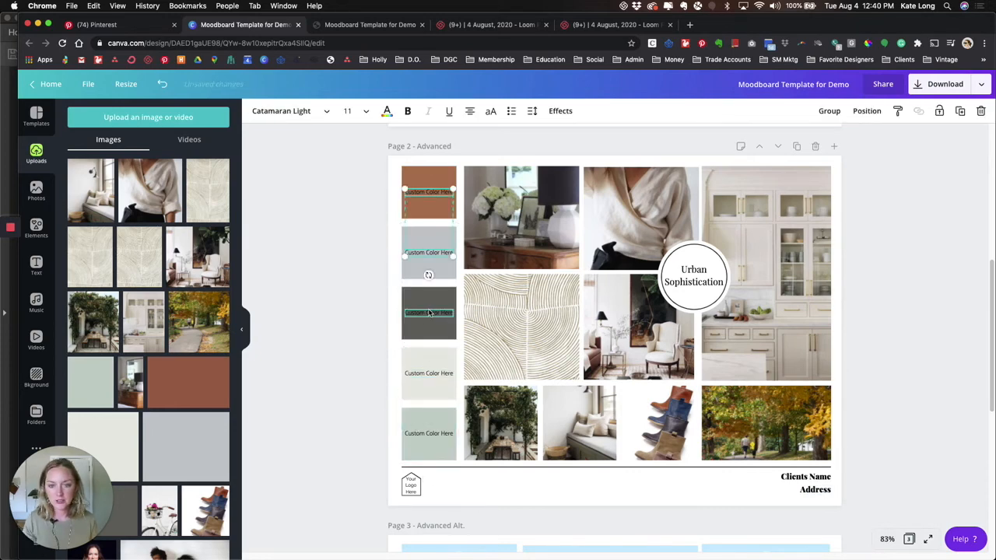
Set the font of all five "Custom Color Here" swatch labels to Playfair Display
{"action": "left_click", "coordinate": [430, 312], "text": "shift"}
{"action": "left_click", "coordinate": [429, 375], "text": "shift"}
{"action": "left_click", "coordinate": [422, 438], "text": "shift"}
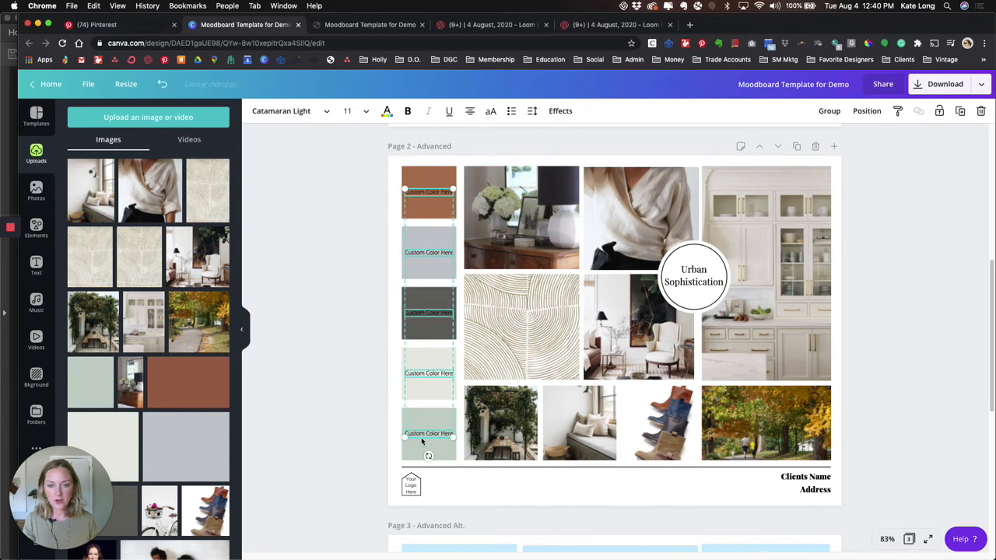
{"action": "left_click", "coordinate": [326, 114]}
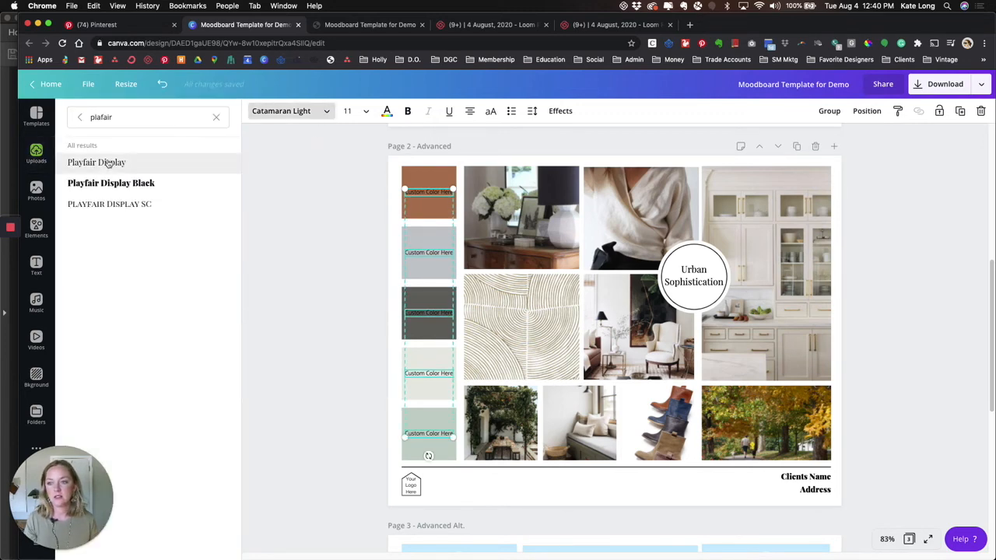
{"action": "left_click", "coordinate": [109, 162]}
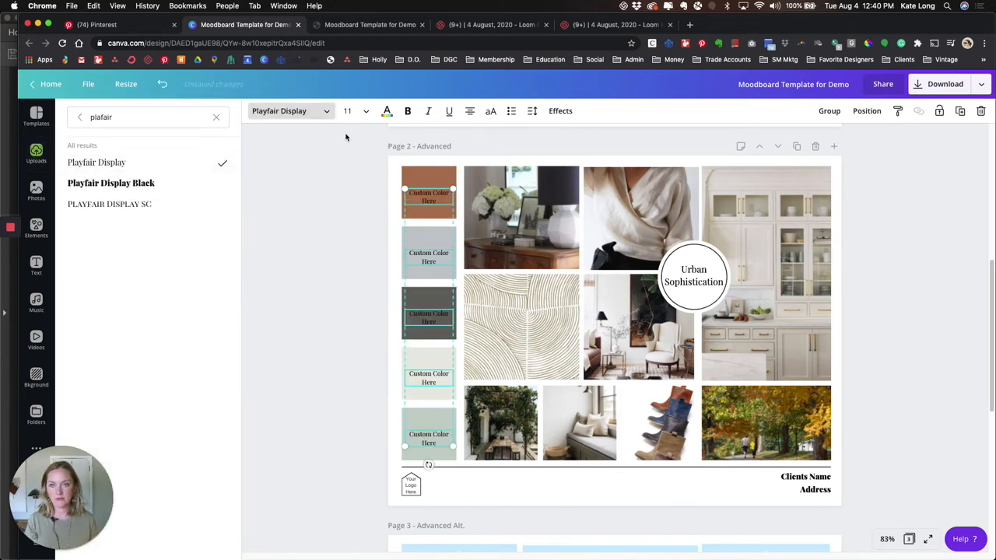
Reduce the font size of the five swatch labels to 10, adjust it to 12, and deselect them
{"action": "left_click", "coordinate": [362, 115]}
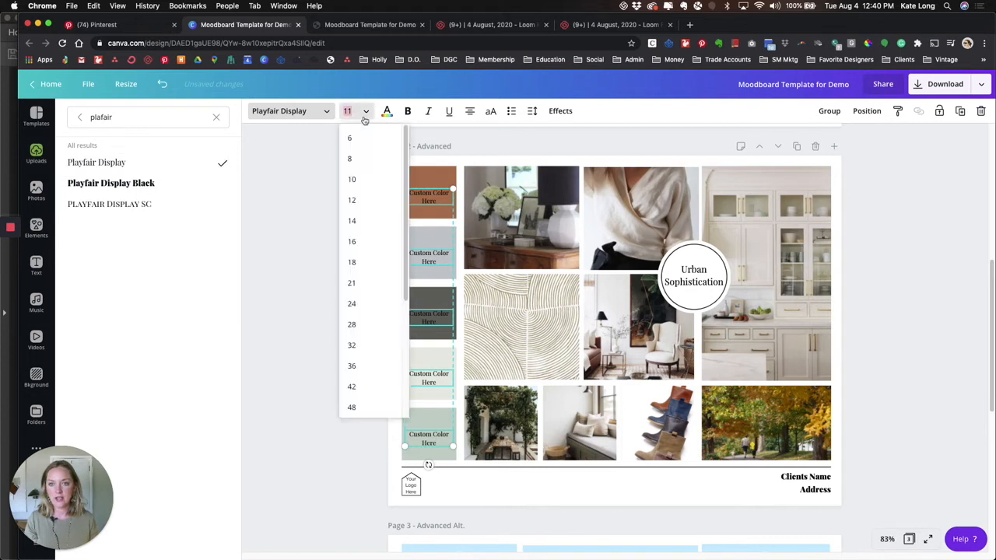
{"action": "left_click", "coordinate": [354, 181]}
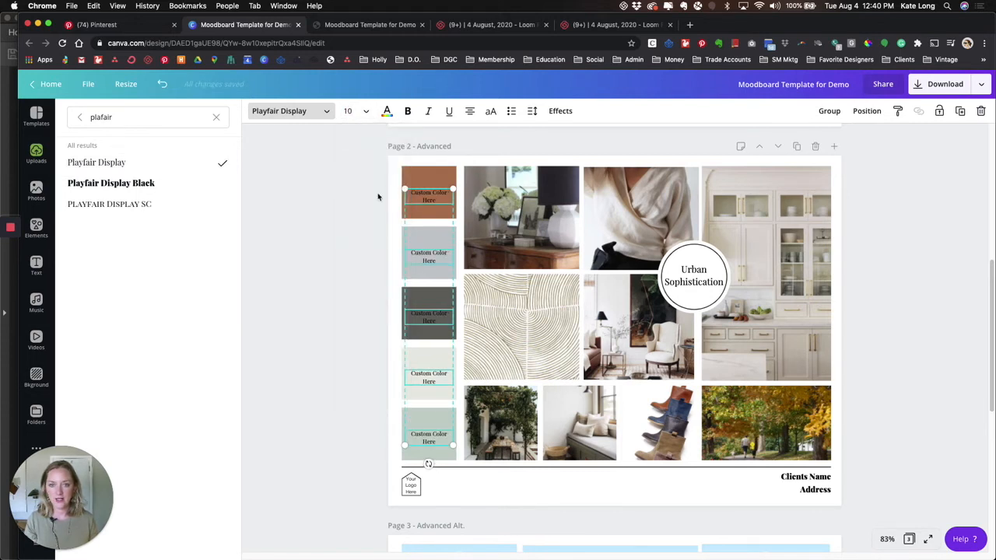
{"action": "left_click", "coordinate": [362, 111]}
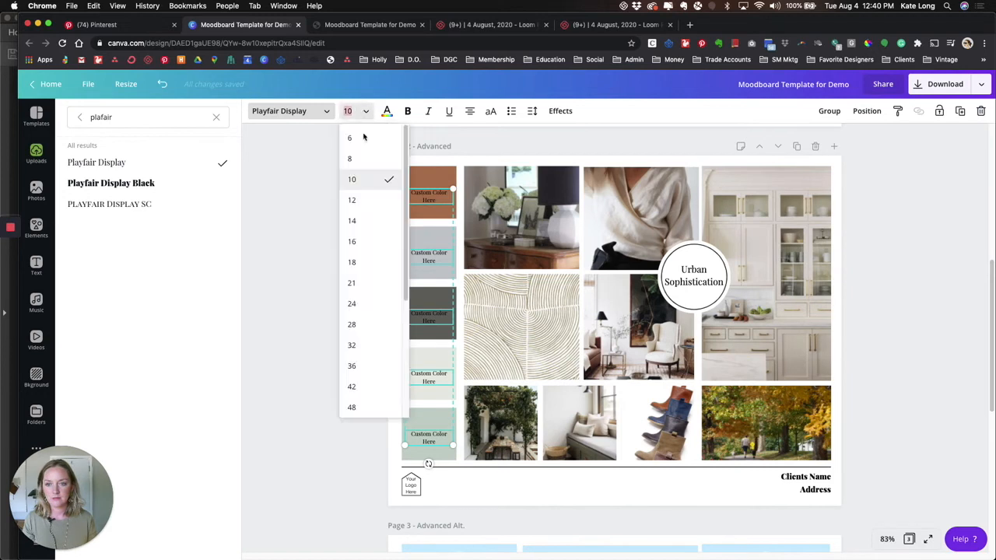
{"action": "left_click", "coordinate": [358, 213]}
{"action": "left_click", "coordinate": [352, 248]}
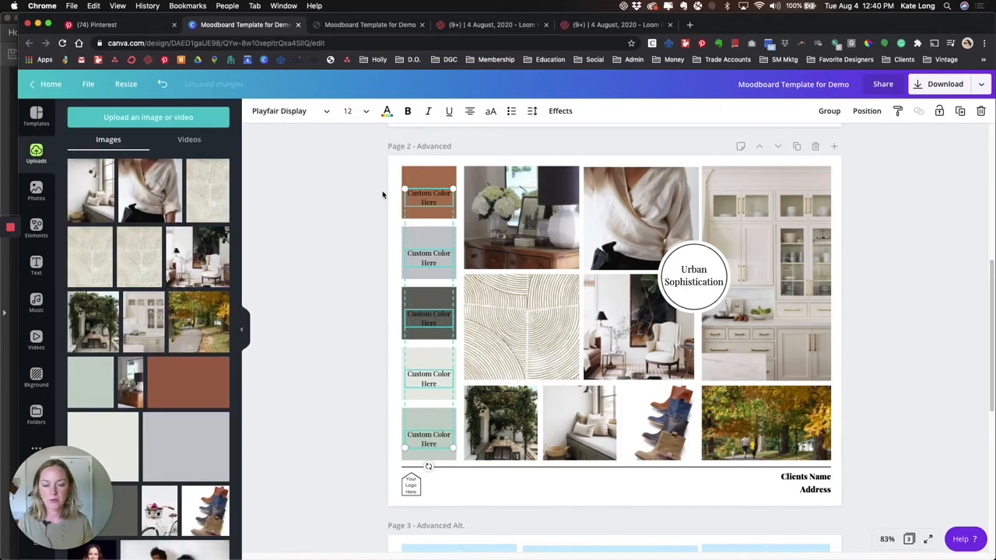
{"action": "left_click", "coordinate": [380, 195]}
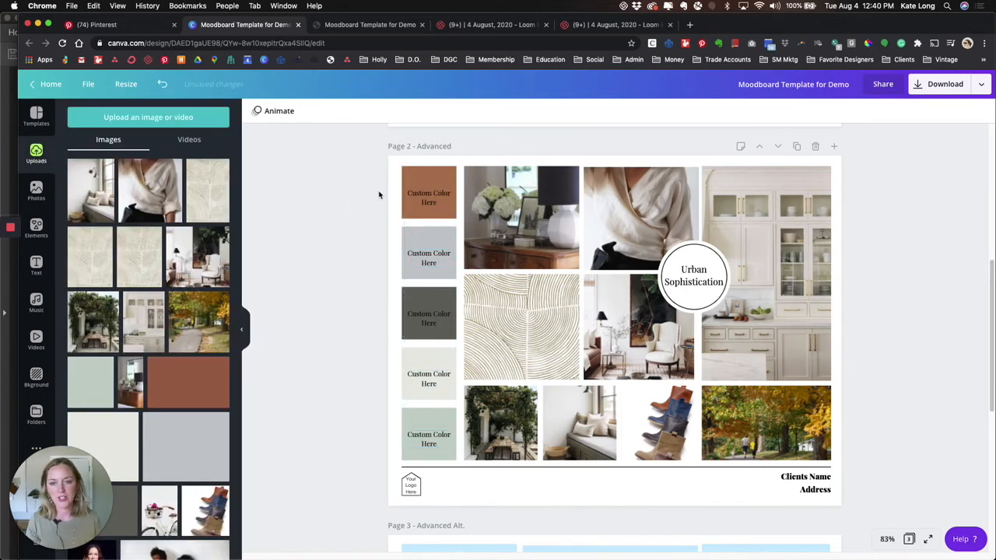
Shift the two-line labels on the rust and off-white swatches up to center them vertically
{"action": "left_click", "coordinate": [435, 201]}
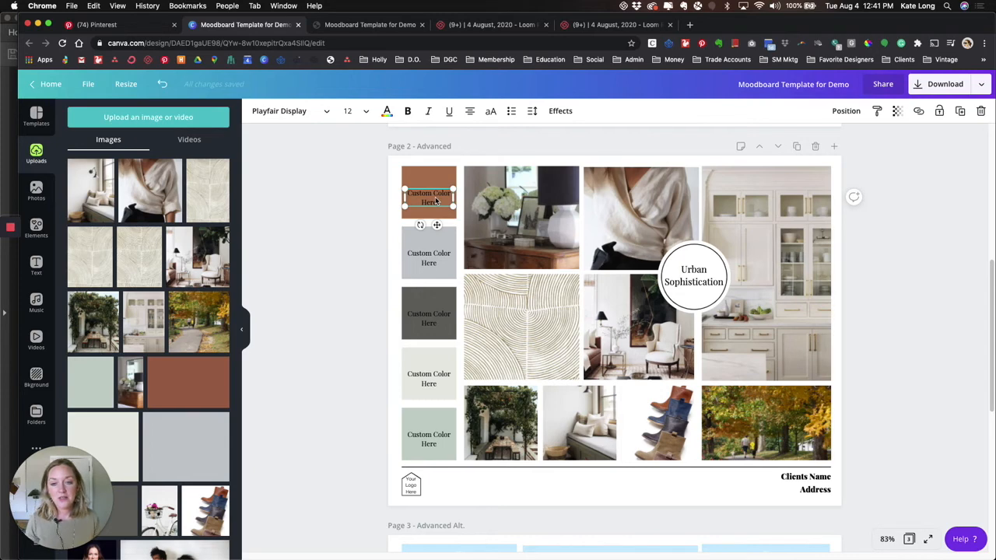
{"action": "left_click_drag", "start_coordinate": [436, 201], "coordinate": [436, 196]}
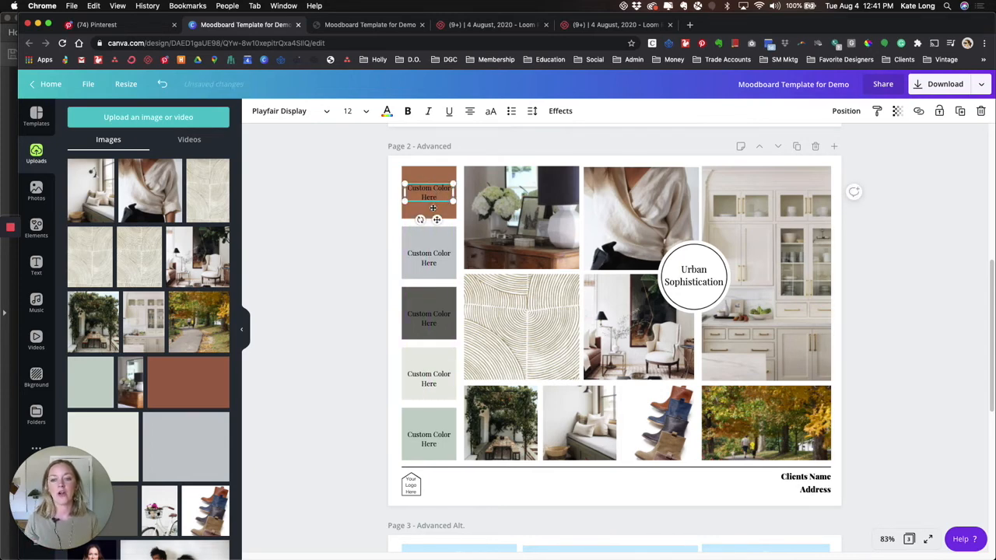
{"action": "left_click", "coordinate": [427, 380]}
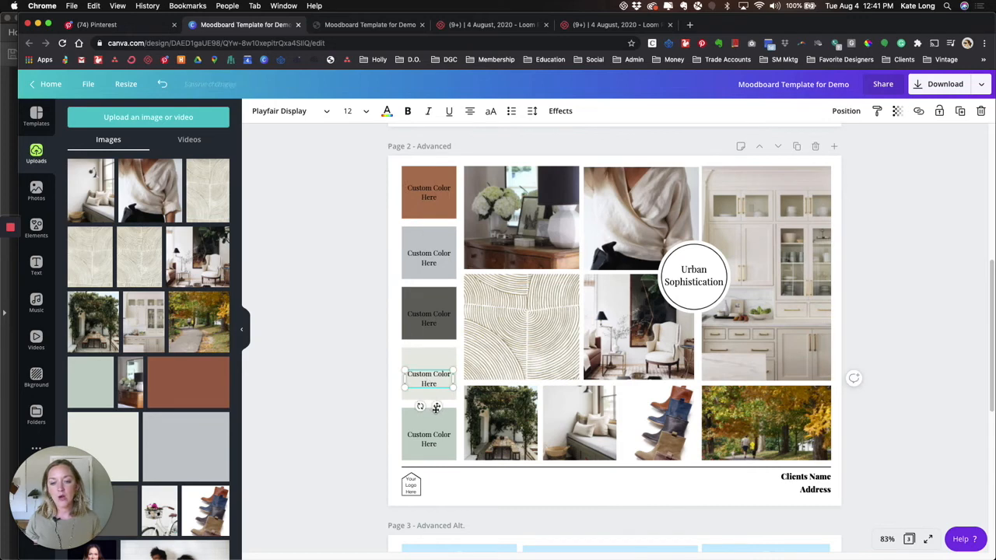
{"action": "left_click_drag", "start_coordinate": [435, 408], "coordinate": [436, 403]}
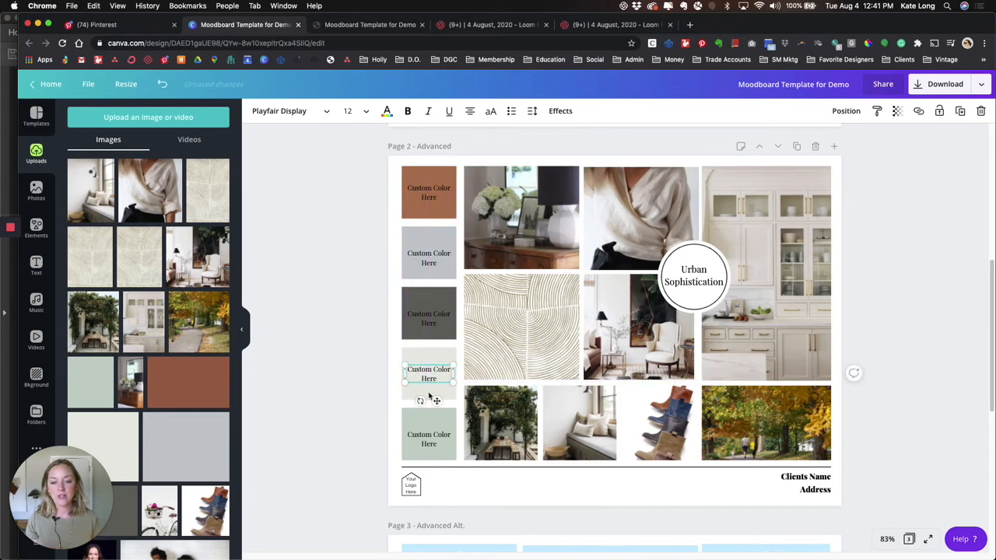
Replace the label on the rust swatch with "Warm" and the one on the blue-gray swatch with "Fresh"
{"action": "left_click", "coordinate": [428, 197]}
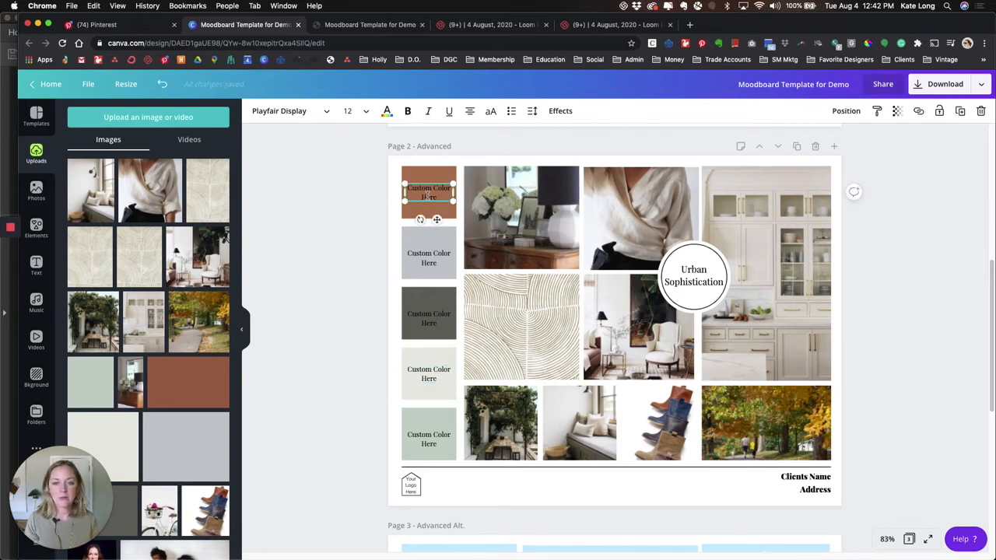
{"action": "left_click", "coordinate": [429, 197]}
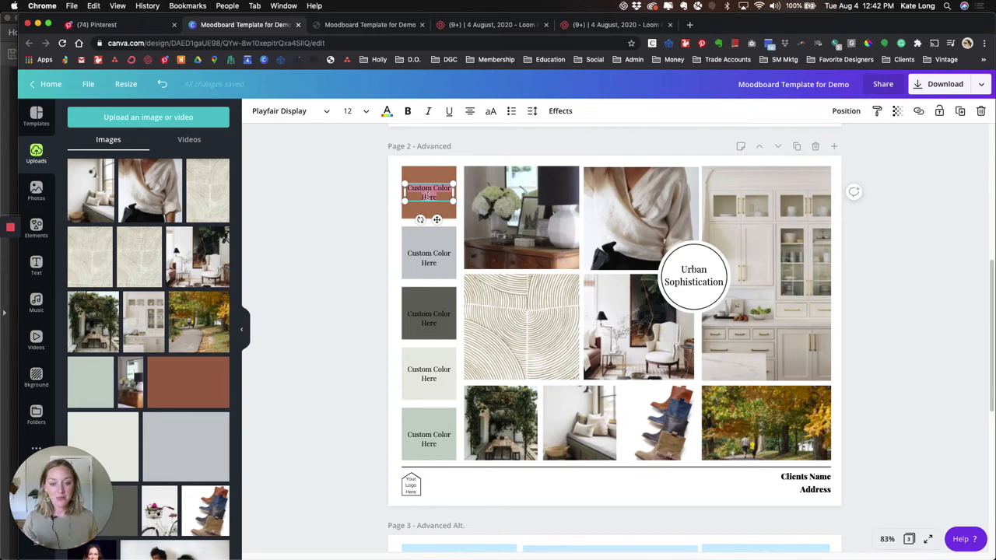
{"action": "type", "text": "Warm"}
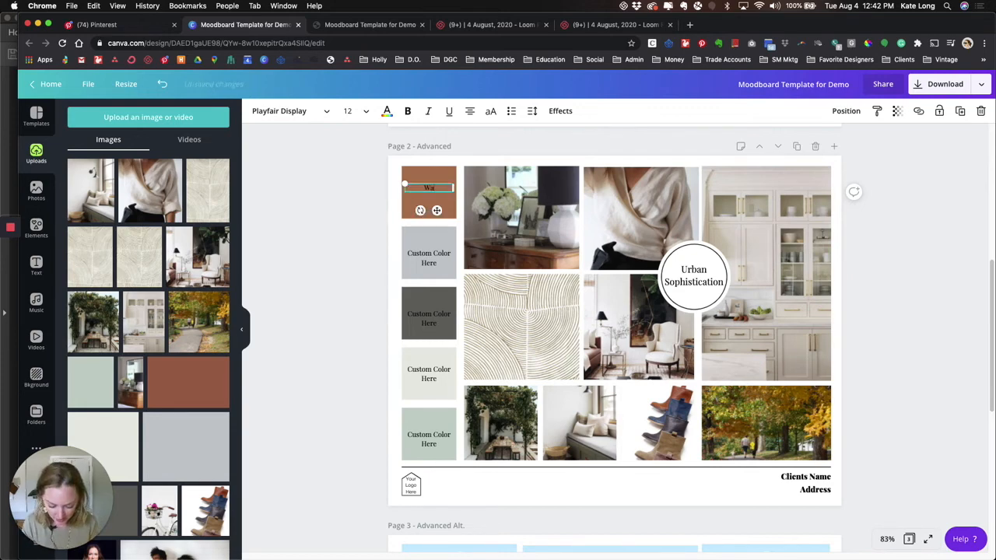
{"action": "double_click", "coordinate": [429, 257]}
{"action": "type", "text": "Frew"}
{"action": "key", "text": "BackSpace"}
{"action": "type", "text": "sh"}
Replace the dark gray swatch's label with "Sophisticated", correcting its spelling
{"action": "double_click", "coordinate": [430, 316]}
{"action": "type", "text": "Sophisticated"}
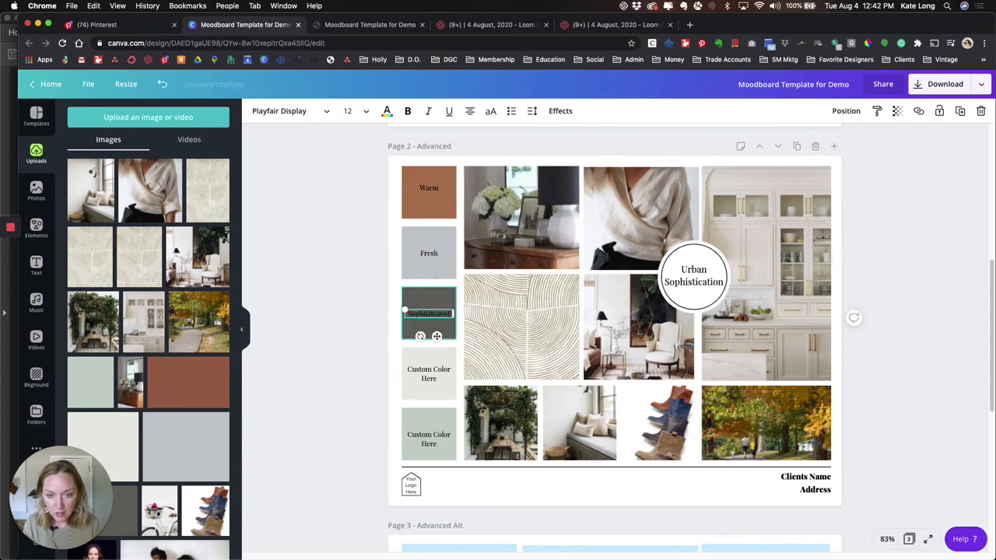
{"action": "left_click", "coordinate": [428, 314]}
{"action": "double_click", "coordinate": [430, 311]}
{"action": "type", "text": "Sophisticated"}
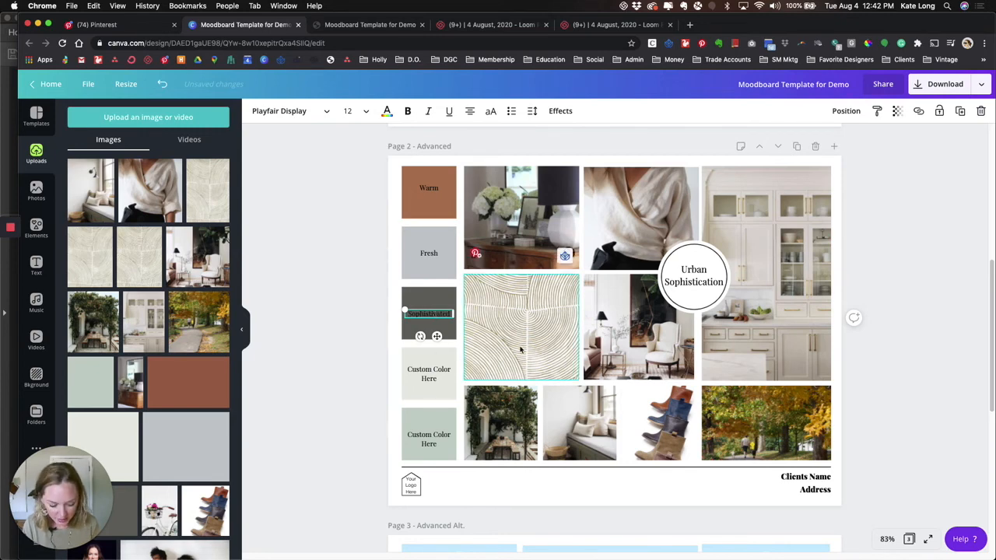
Replace the off-white swatch's label with "Fresh" and the sage green swatch's label with "Relaxing"
{"action": "double_click", "coordinate": [427, 374]}
{"action": "type", "text": "Fresh"}
{"action": "double_click", "coordinate": [429, 439]}
{"action": "type", "text": "Relaxing"}
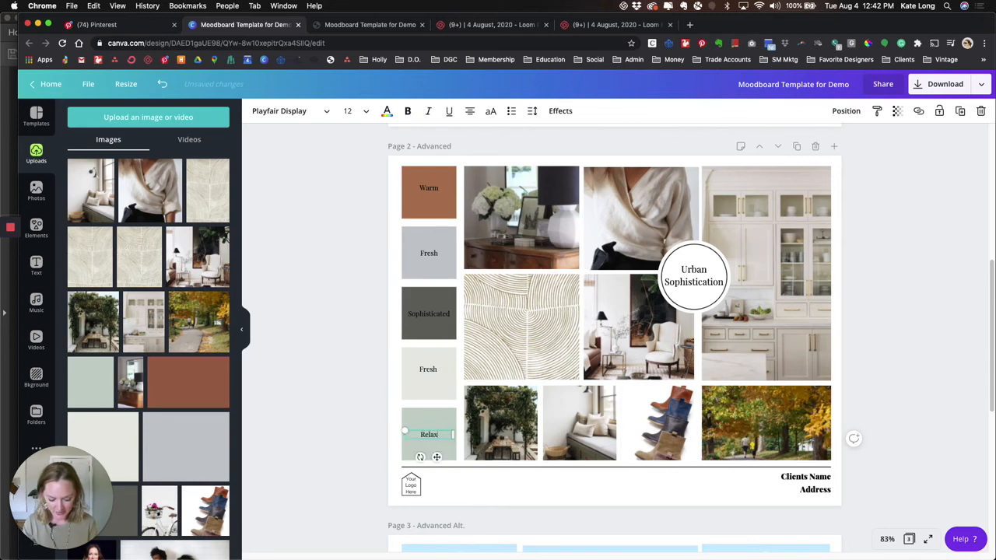
{"action": "left_click", "coordinate": [342, 251]}
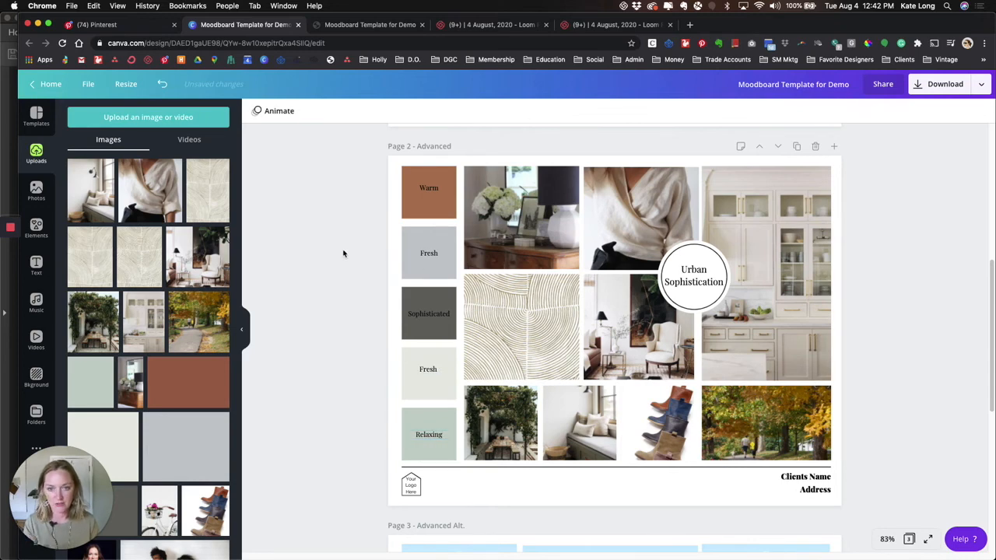
Move the "Warm" label down to the middle of its swatch and check the position of the blue-gray swatch's "Fresh" label
{"action": "left_click", "coordinate": [432, 192]}
{"action": "left_click_drag", "start_coordinate": [437, 211], "coordinate": [438, 217]}
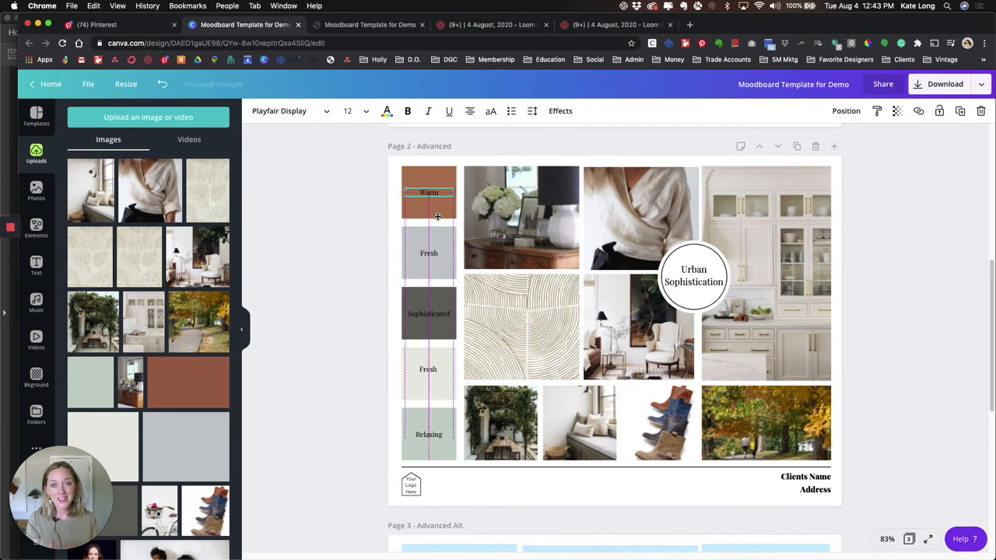
{"action": "left_click", "coordinate": [433, 253]}
{"action": "left_click_drag", "start_coordinate": [435, 275], "coordinate": [435, 276]}
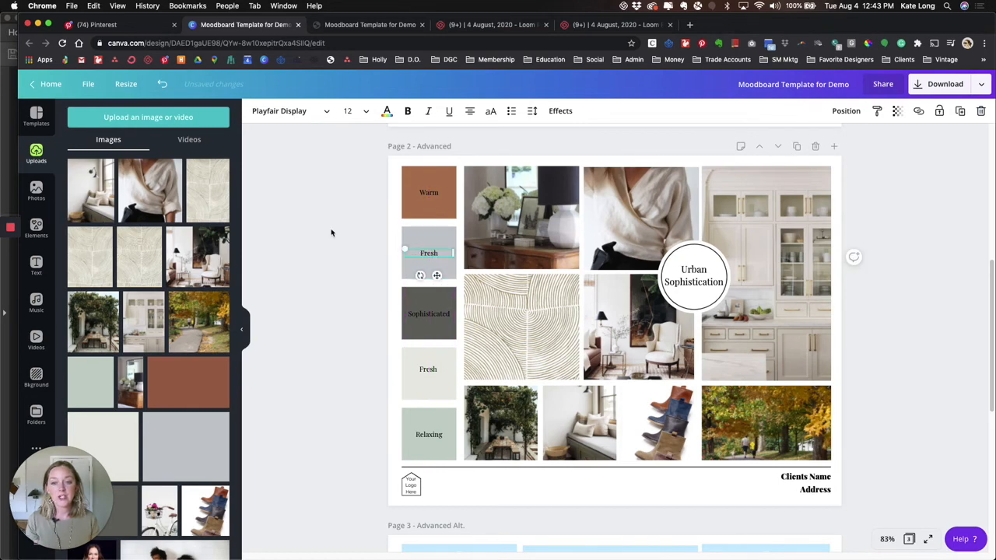
{"action": "left_click", "coordinate": [366, 240]}
Select the rust swatch together with its "Warm" label and align them on their middles
{"action": "left_click", "coordinate": [431, 181]}
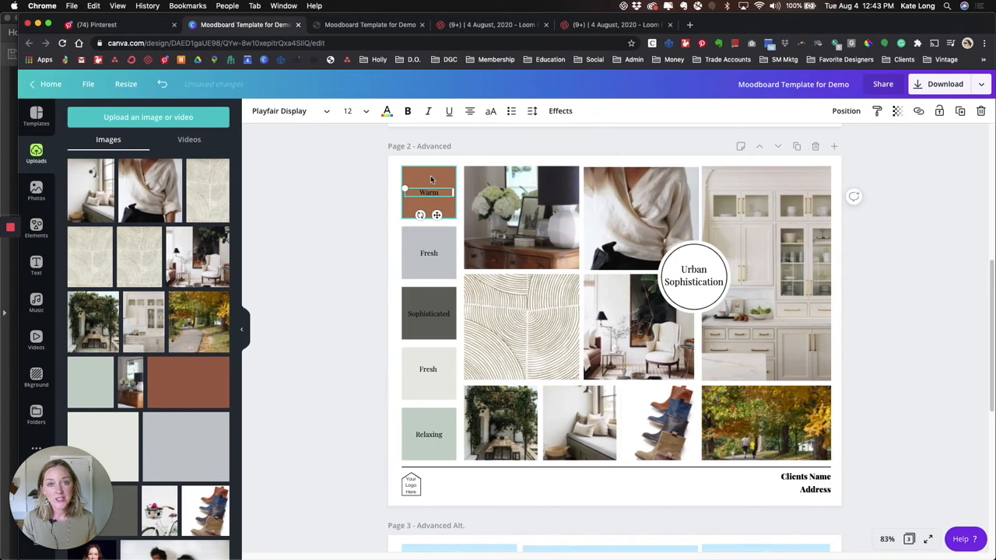
{"action": "left_click", "coordinate": [430, 175], "text": "shift"}
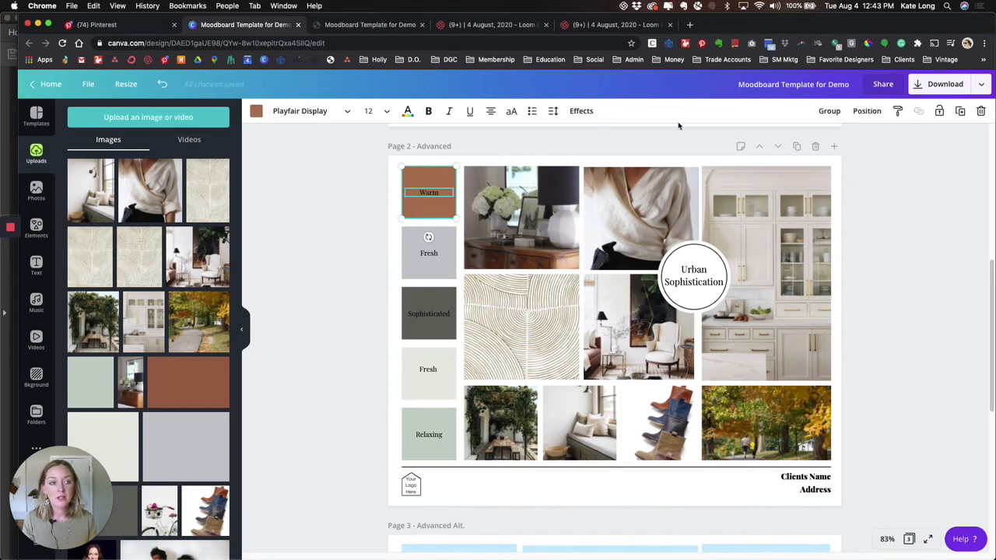
{"action": "left_click", "coordinate": [870, 113]}
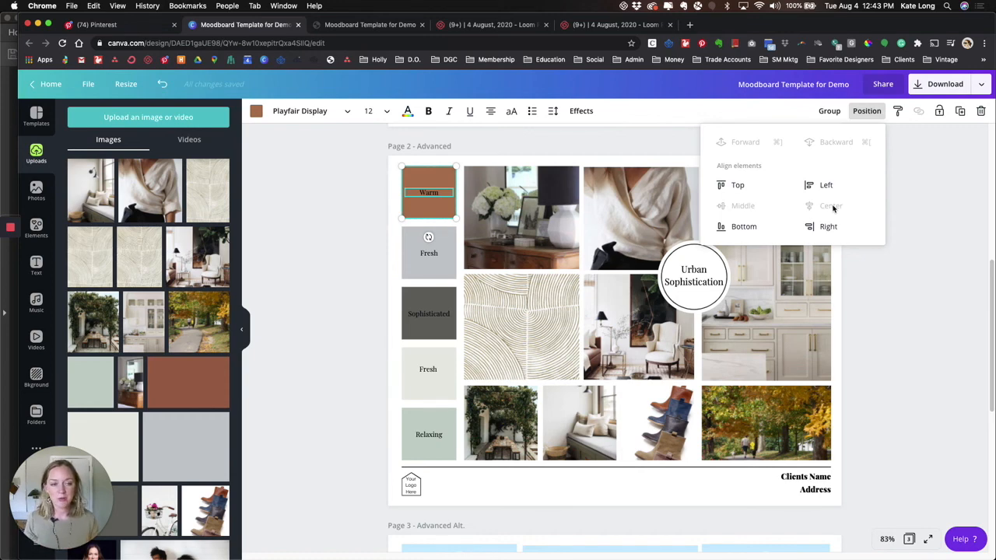
{"action": "left_click", "coordinate": [392, 256]}
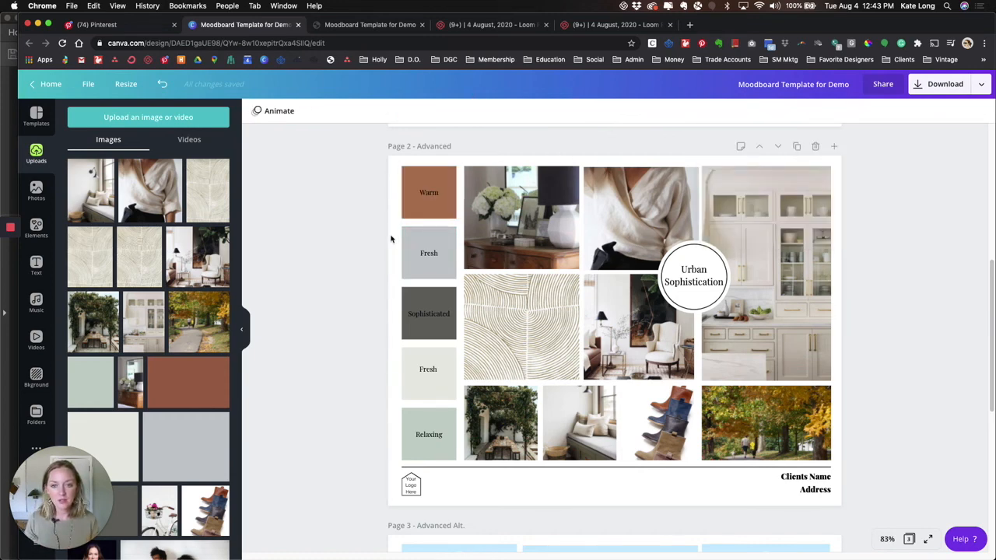
Middle-align the "Fresh" label with the blue-gray swatch and the "Sophisticated" label with the dark gray swatch
{"action": "left_click", "coordinate": [406, 255]}
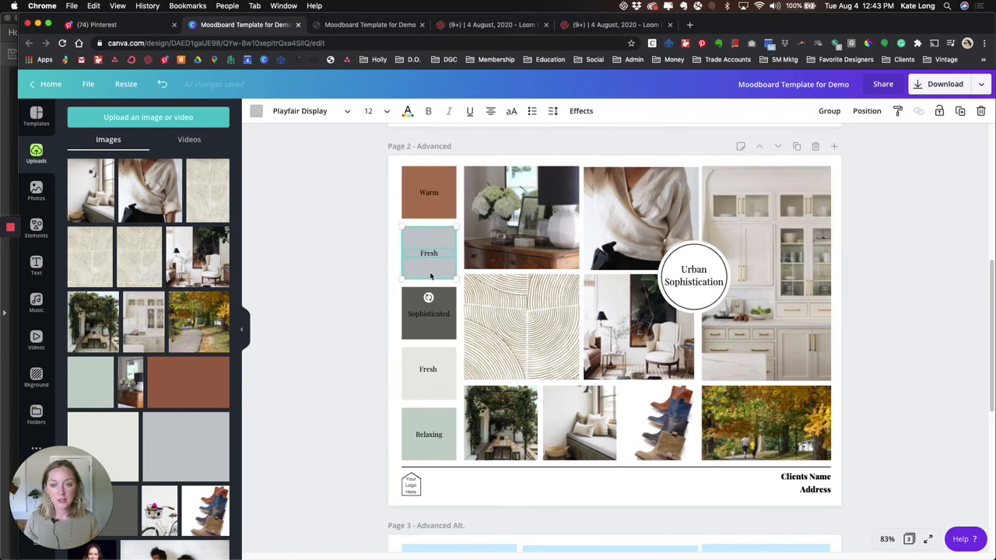
{"action": "left_click", "coordinate": [865, 113]}
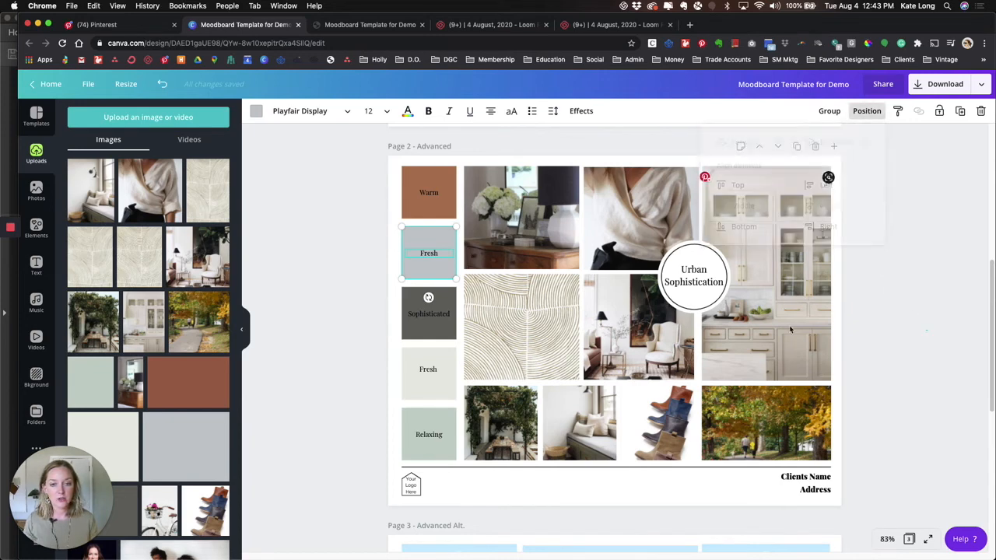
{"action": "left_click", "coordinate": [428, 314]}
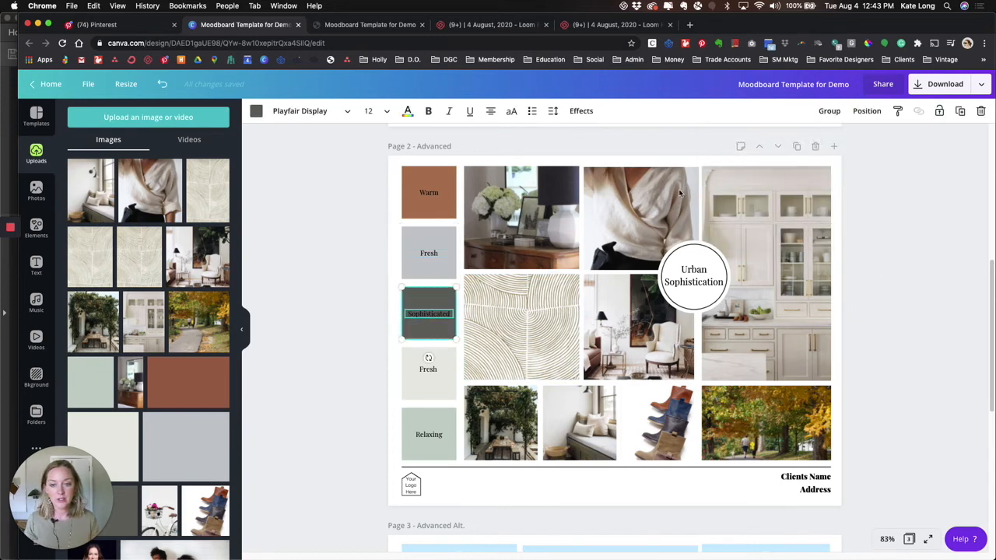
{"action": "left_click", "coordinate": [866, 111]}
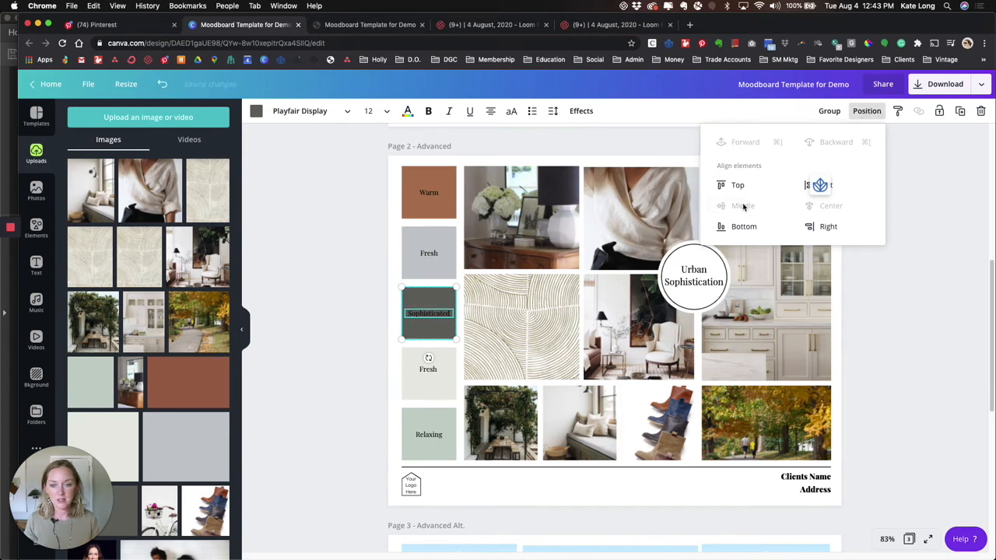
Middle-align the "Fresh" label with the off-white swatch, ungrouping the pair after grouping it by mistake
{"action": "left_click", "coordinate": [383, 358]}
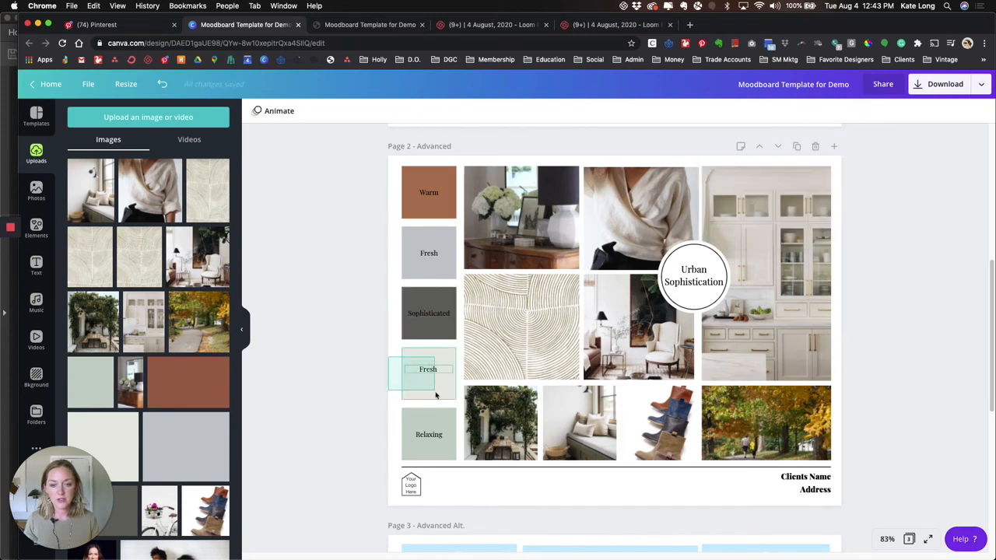
{"action": "left_click_drag", "start_coordinate": [436, 396], "coordinate": [436, 396]}
{"action": "left_click", "coordinate": [826, 111]}
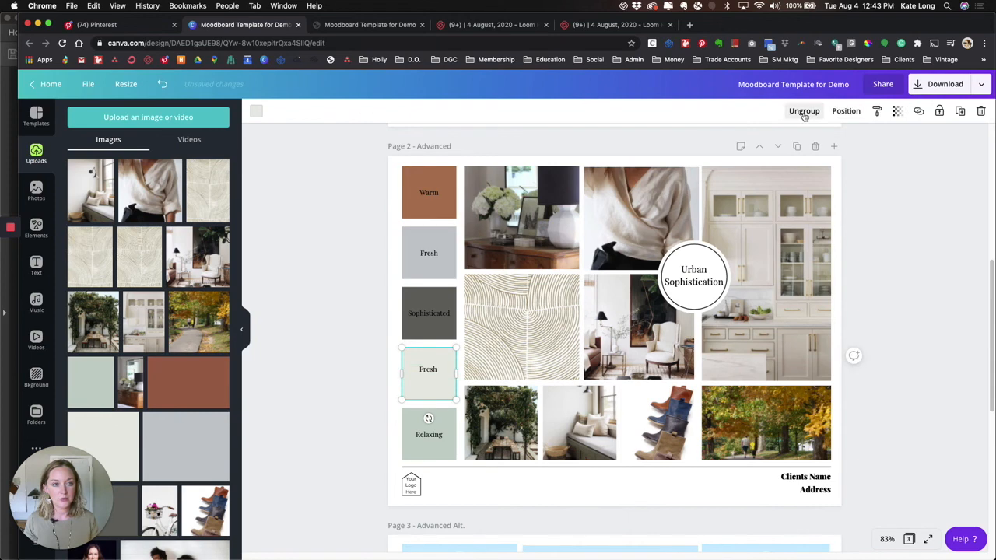
{"action": "left_click", "coordinate": [803, 111]}
{"action": "left_click", "coordinate": [866, 110]}
{"action": "left_click", "coordinate": [736, 213]}
Middle-align the "Relaxing" label with the sage green swatch and deselect them
{"action": "left_click", "coordinate": [376, 426]}
{"action": "left_click_drag", "start_coordinate": [384, 416], "coordinate": [427, 446]}
{"action": "left_click", "coordinate": [866, 110]}
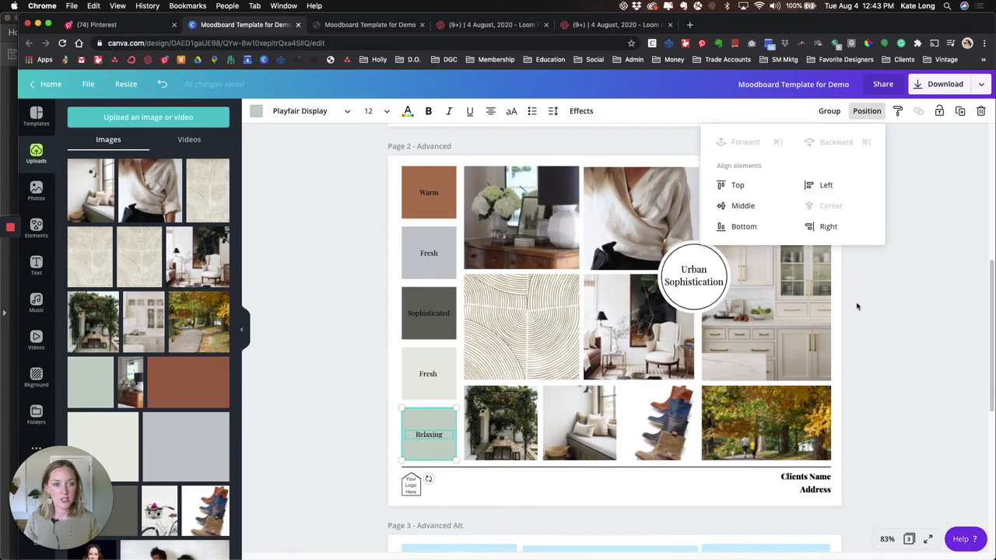
{"action": "left_click", "coordinate": [736, 205]}
{"action": "left_click", "coordinate": [885, 348]}
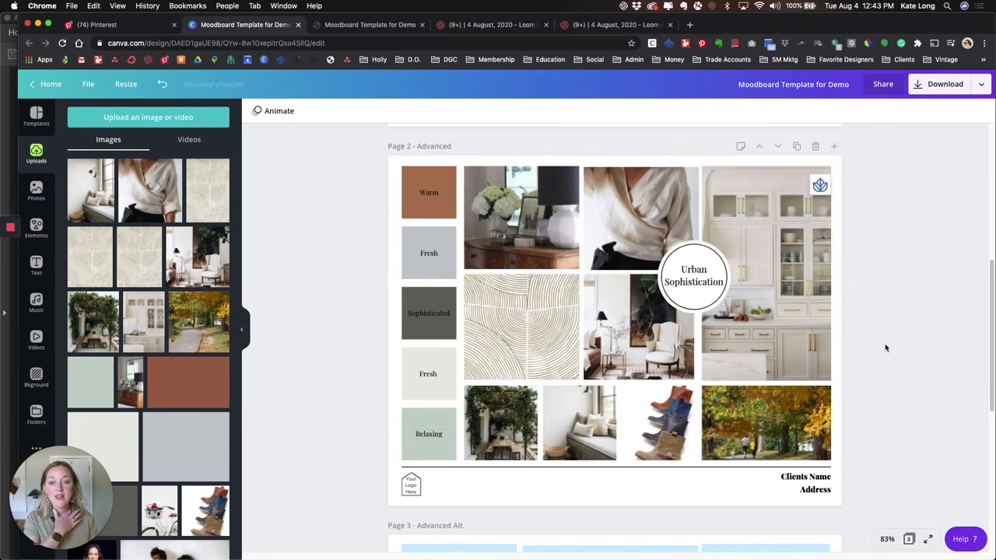
Select all five color swatches with their labels and set the label text to font size 14
{"action": "left_click_drag", "start_coordinate": [387, 182], "coordinate": [438, 458]}
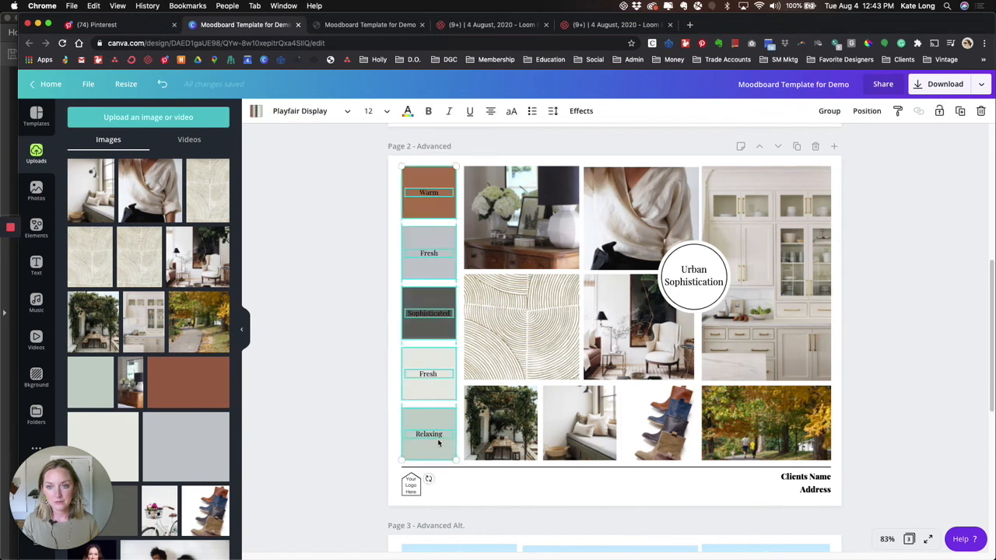
{"action": "left_click", "coordinate": [389, 111]}
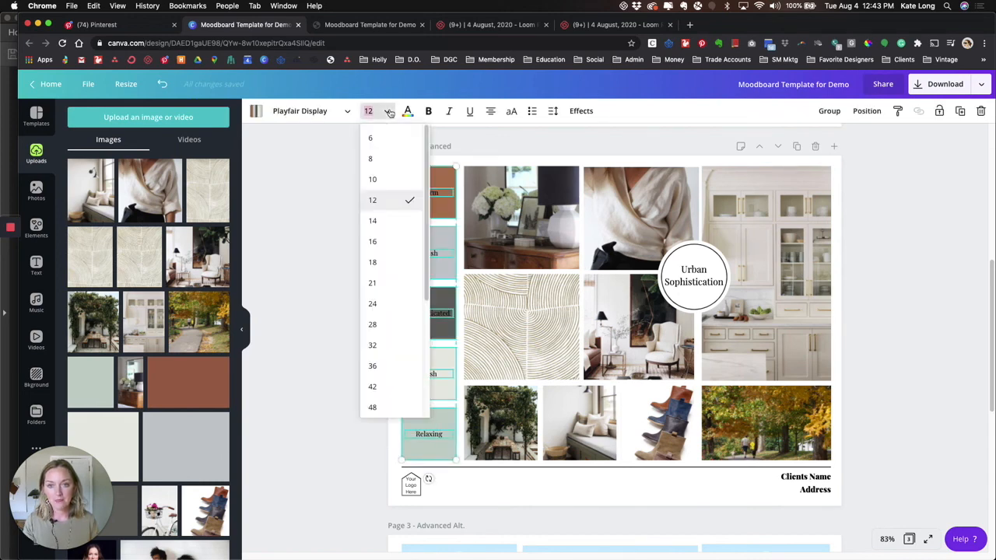
{"action": "left_click", "coordinate": [376, 224]}
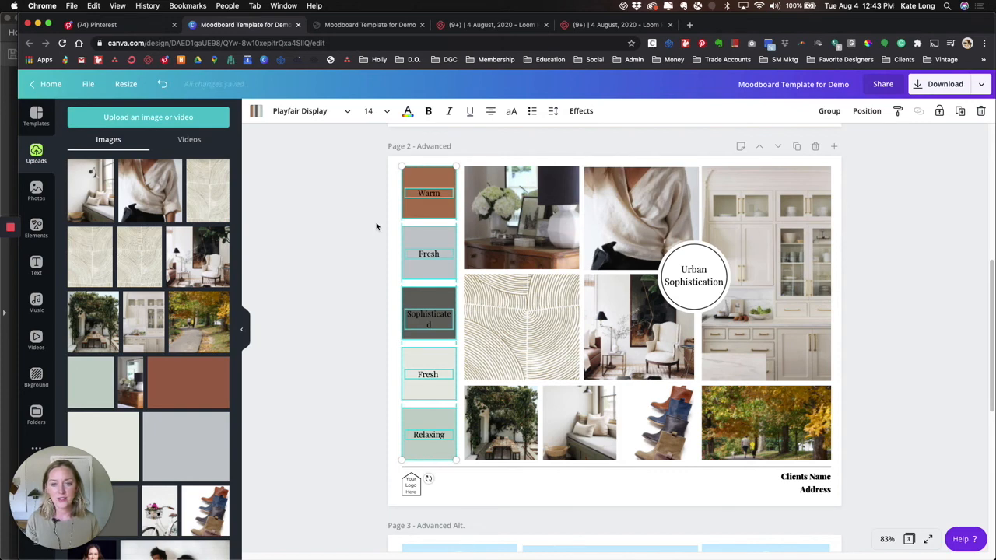
{"action": "left_click", "coordinate": [376, 226]}
Reduce the "Sophisticated" label on the dark gray swatch to font size 13 so the word fits on one line
{"action": "double_click", "coordinate": [427, 319]}
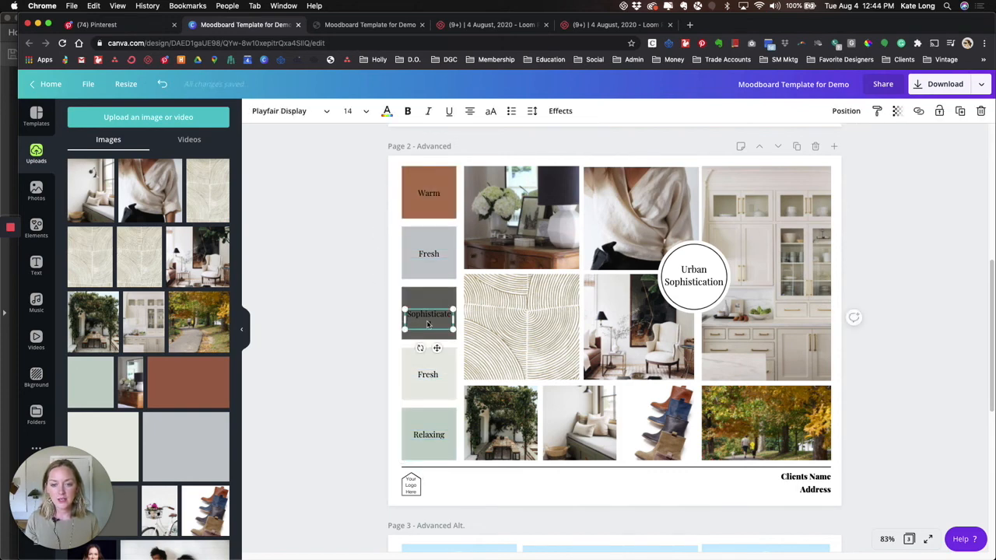
{"action": "left_click", "coordinate": [364, 111]}
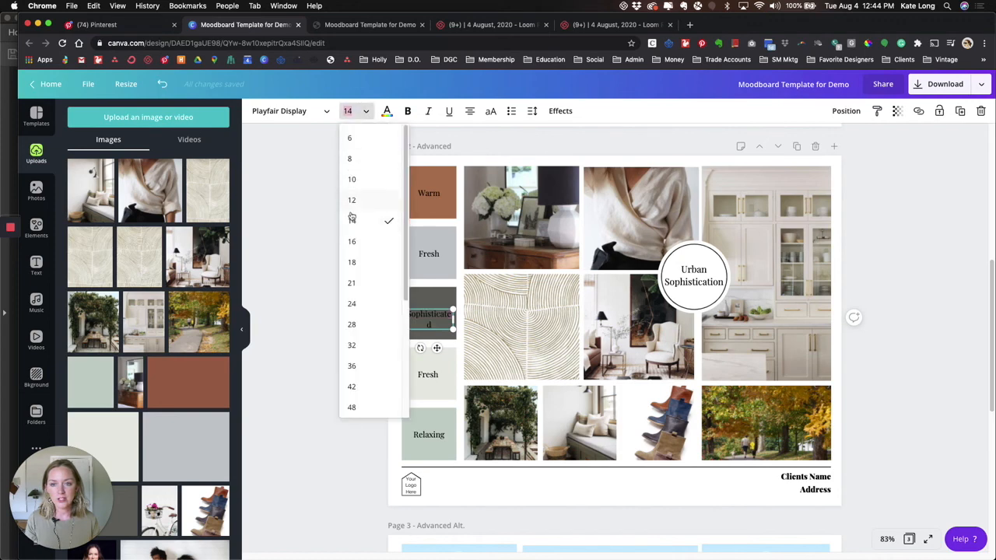
{"action": "left_click", "coordinate": [353, 110]}
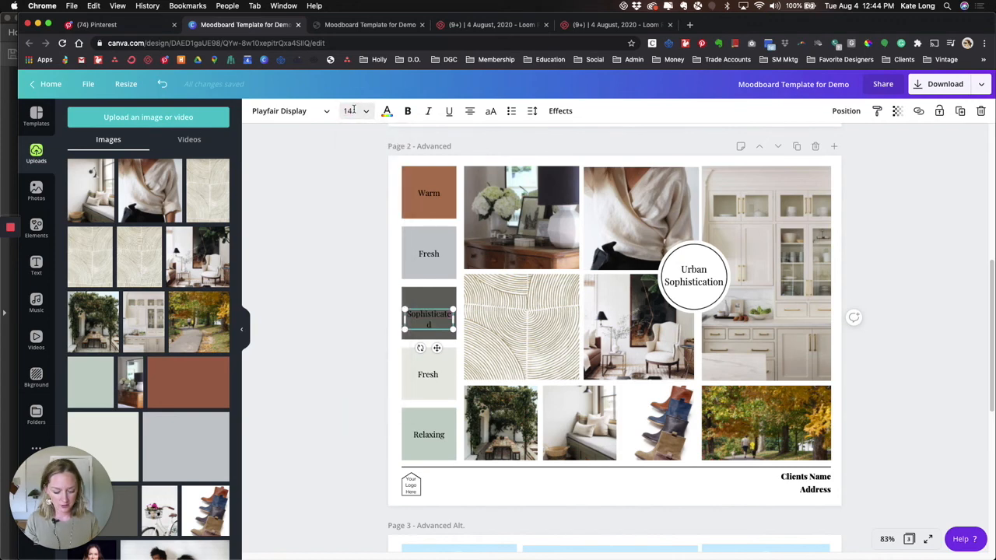
{"action": "key", "text": "Return"}
{"action": "left_click", "coordinate": [315, 259]}
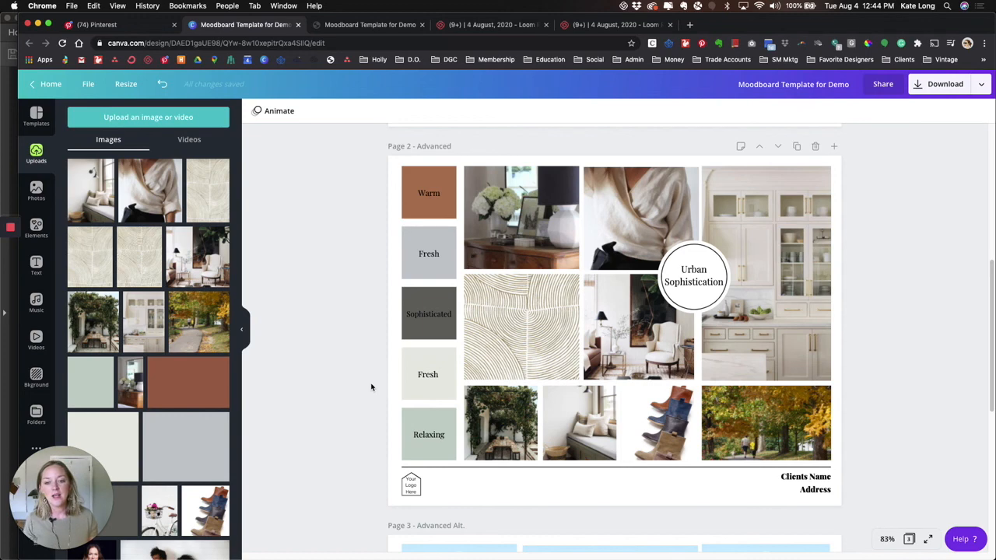
Change the "Sophisticated" label's text color to a light shade that contrasts with the dark gray swatch
{"action": "left_click", "coordinate": [427, 315]}
{"action": "left_click", "coordinate": [426, 315]}
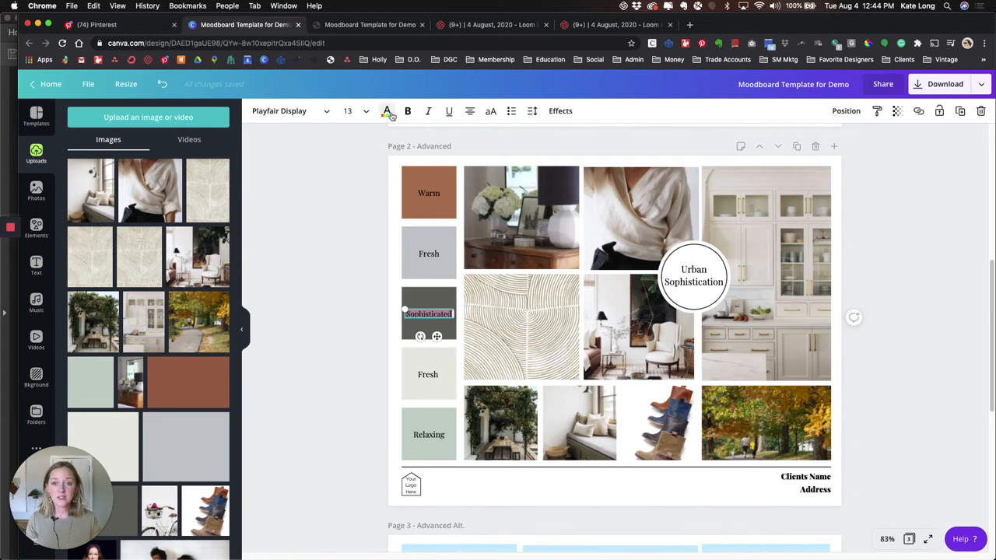
{"action": "left_click", "coordinate": [389, 113]}
{"action": "left_click", "coordinate": [107, 243]}
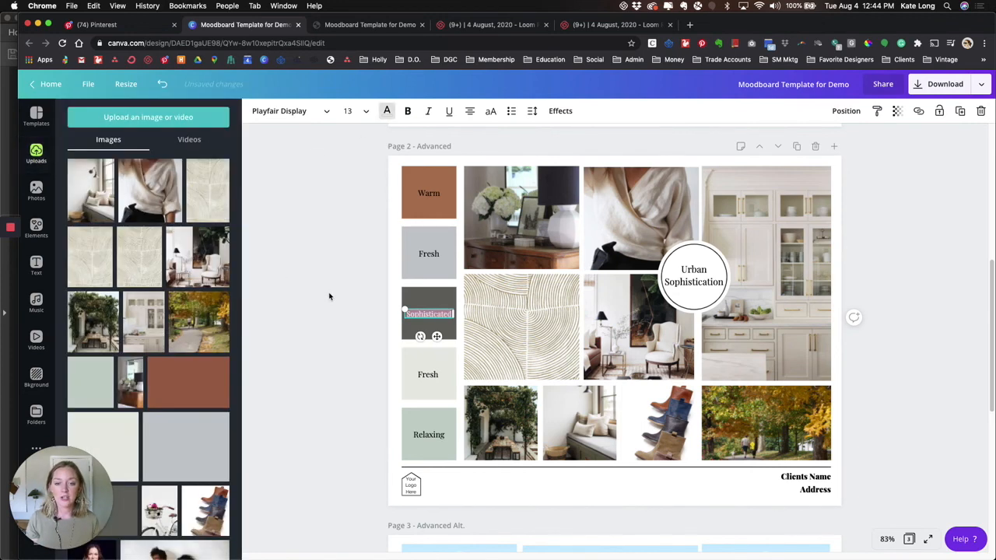
{"action": "left_click", "coordinate": [400, 360]}
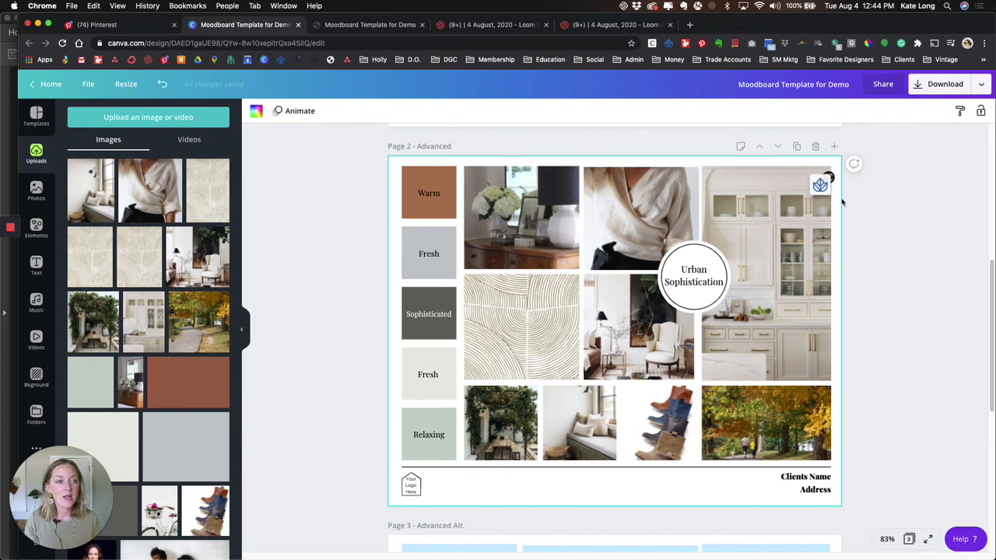
Open the design's download settings and choose PDF Print as the file type
{"action": "left_click", "coordinate": [947, 84]}
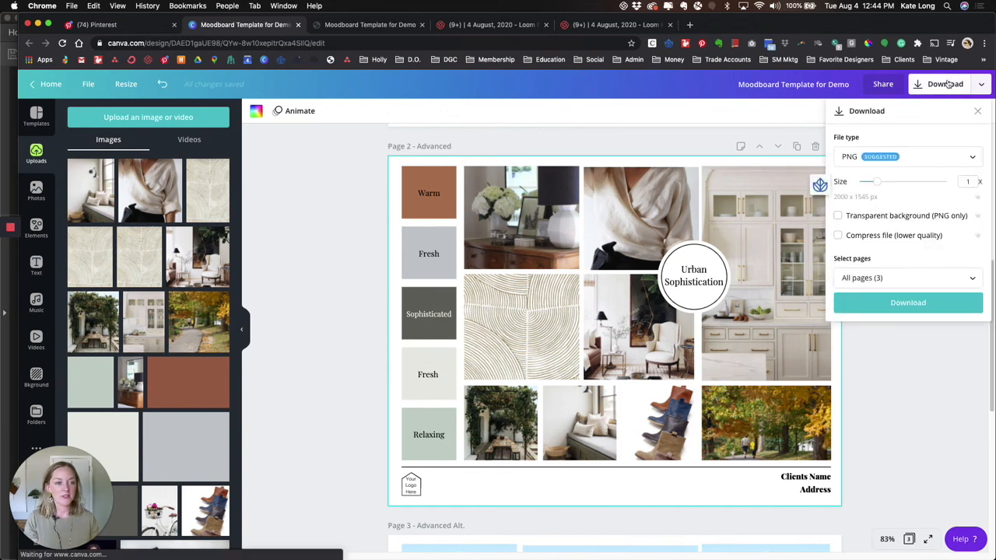
{"action": "left_click", "coordinate": [885, 157]}
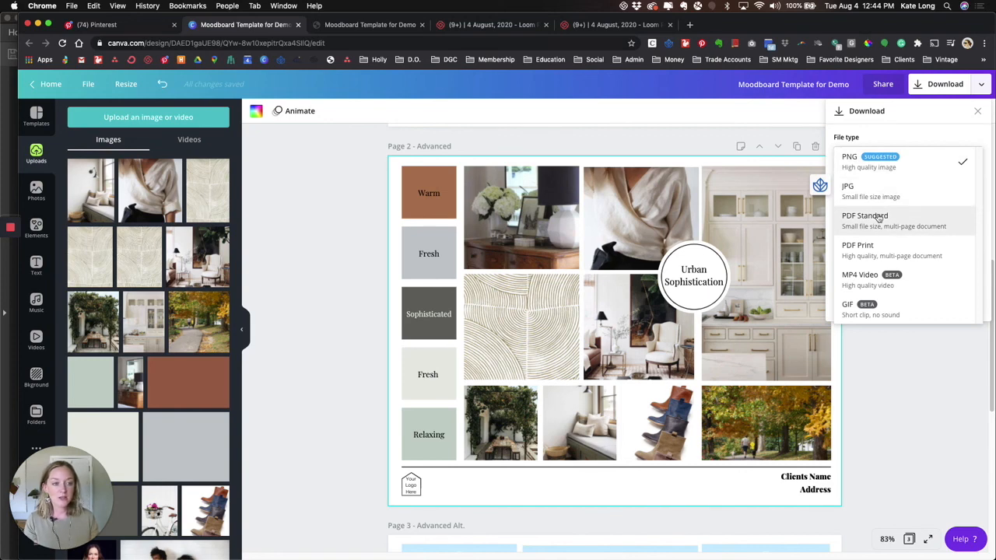
{"action": "left_click", "coordinate": [928, 309]}
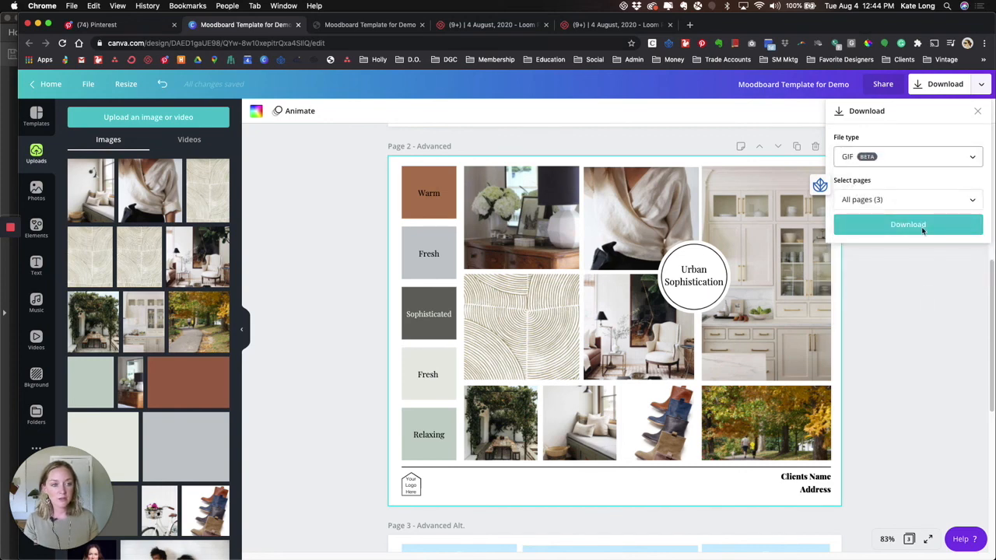
{"action": "left_click", "coordinate": [901, 160]}
{"action": "left_click", "coordinate": [895, 146]}
{"action": "left_click", "coordinate": [926, 160]}
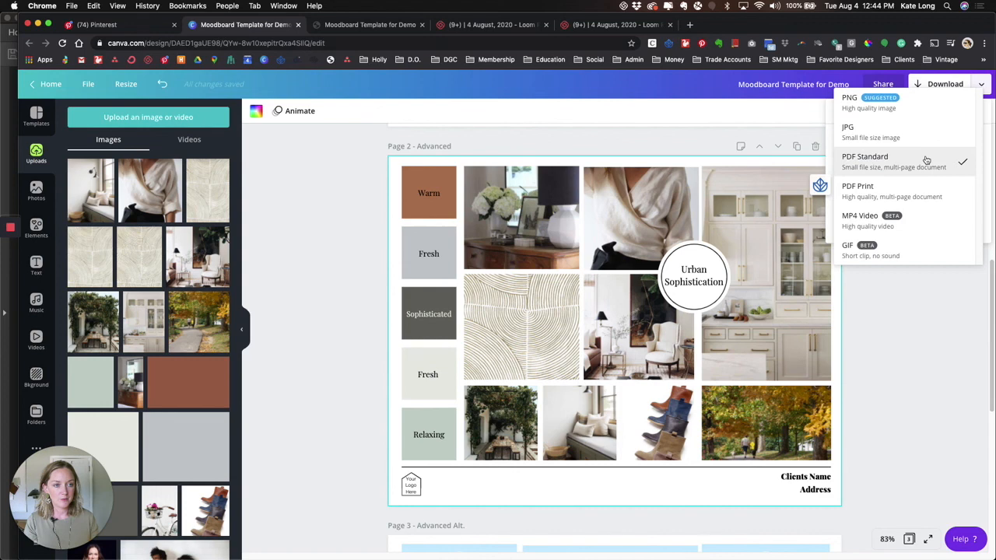
{"action": "left_click", "coordinate": [906, 192]}
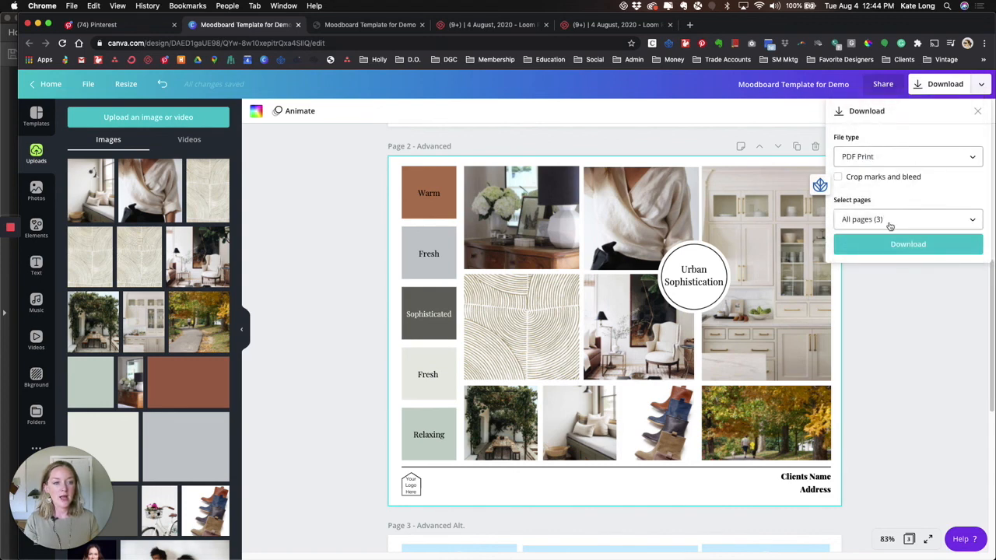
Limit the download to Page 2 – Advanced and start downloading the PDF
{"action": "left_click", "coordinate": [890, 223]}
{"action": "left_click", "coordinate": [898, 306]}
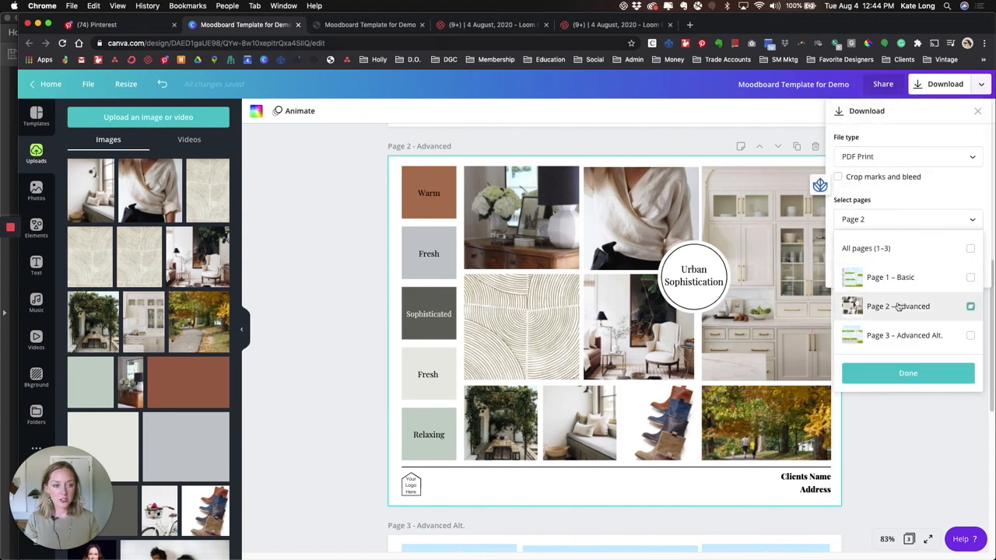
{"action": "left_click", "coordinate": [916, 382]}
{"action": "left_click", "coordinate": [883, 242]}
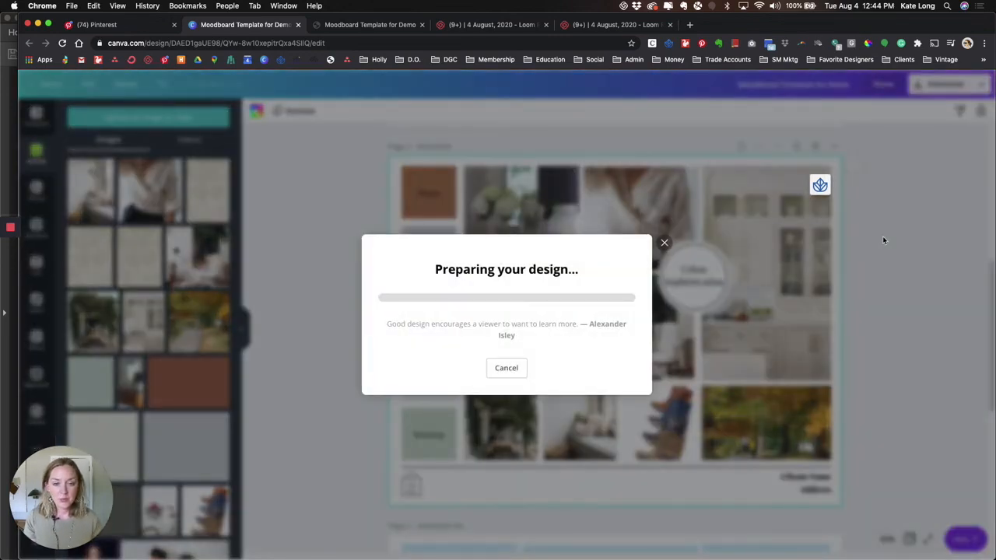